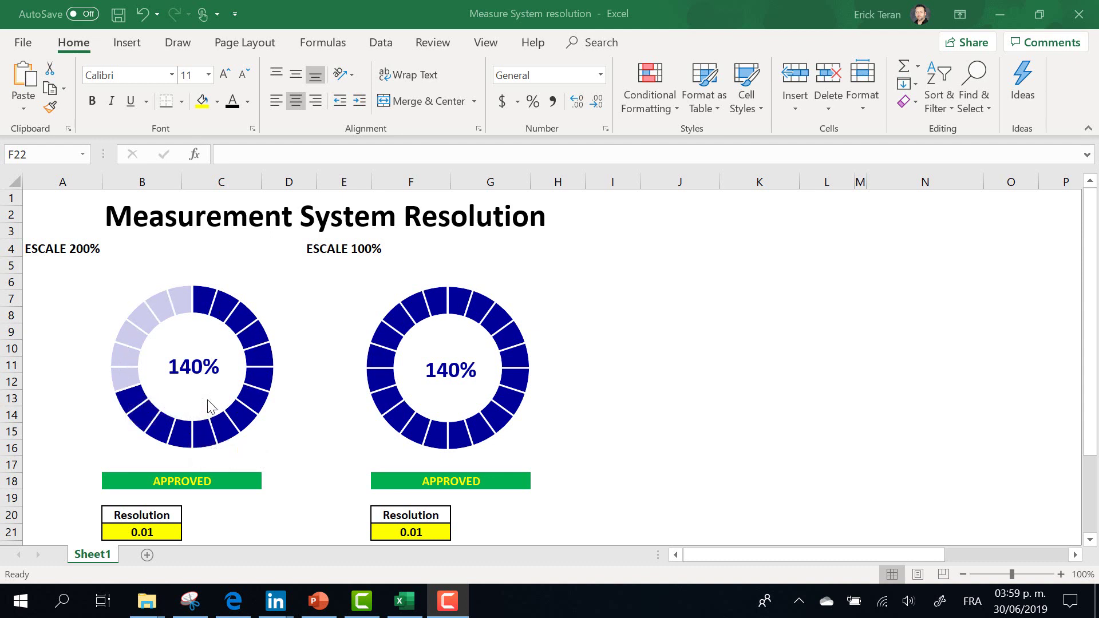
Try a left-gauge resolution of 0.001 in cell B21.
mouse_move(399, 333)
scroll(202, 385, down, 1)
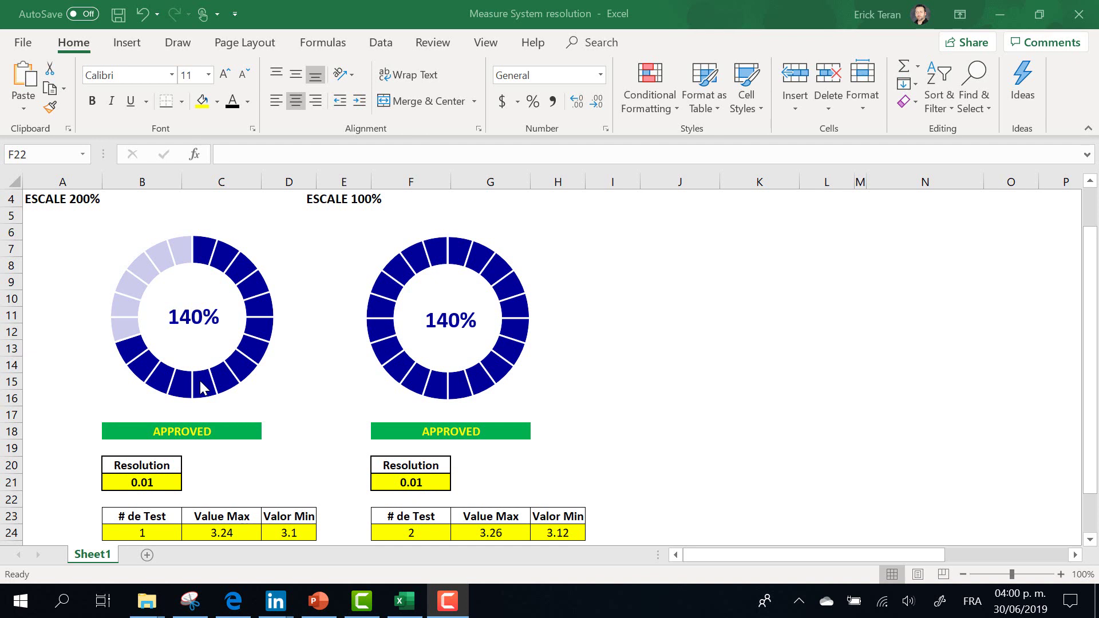
scroll(201, 386, down, 1)
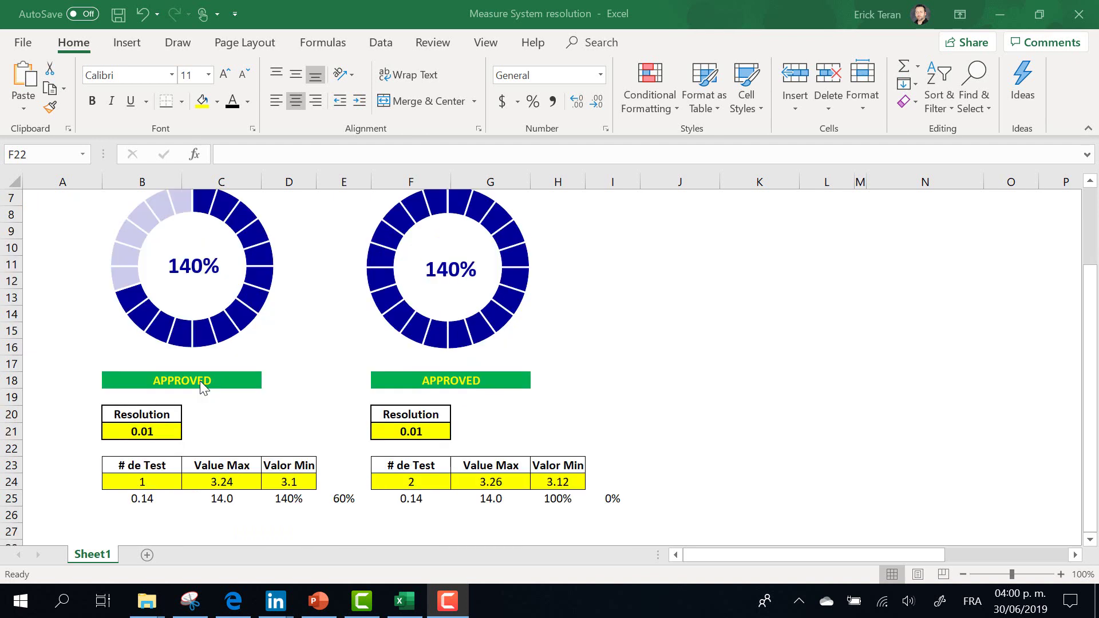
double_click(165, 434)
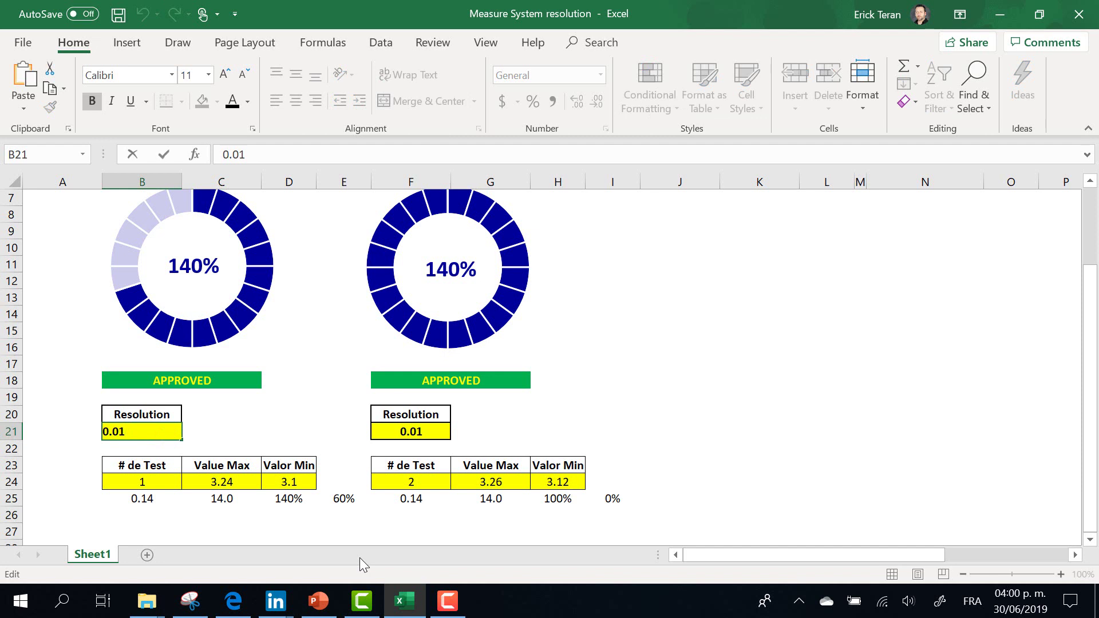
key(BackSpace)
text(01)
key(Return)
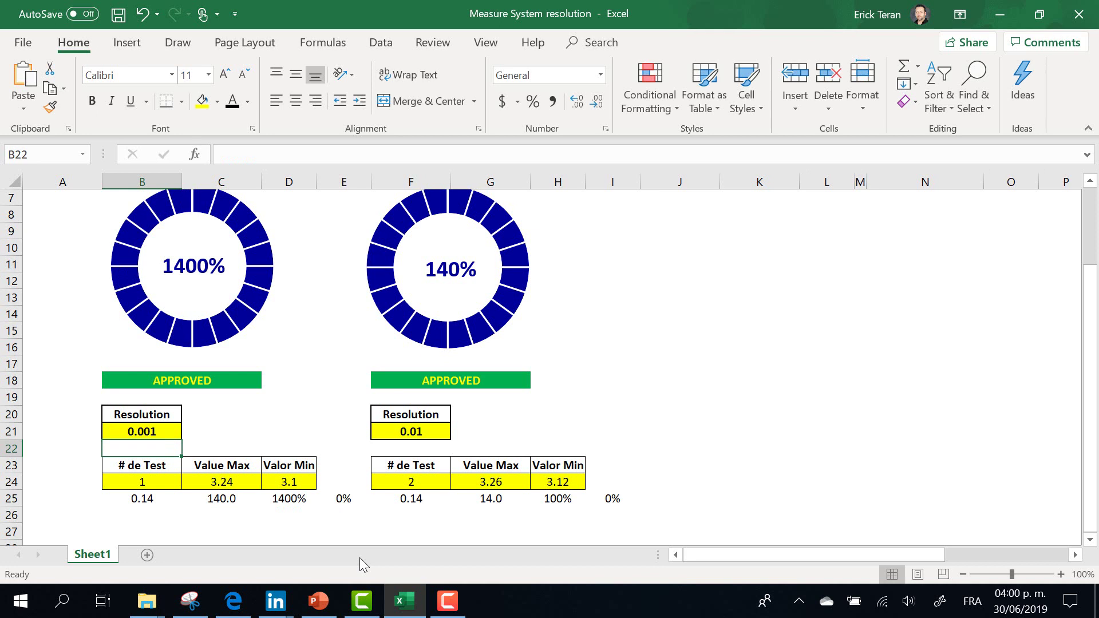
Edit B21 to 0.1 so the left gauge drops to 14% NOT ACCEPTABLE.
scroll(239, 383, up, 1)
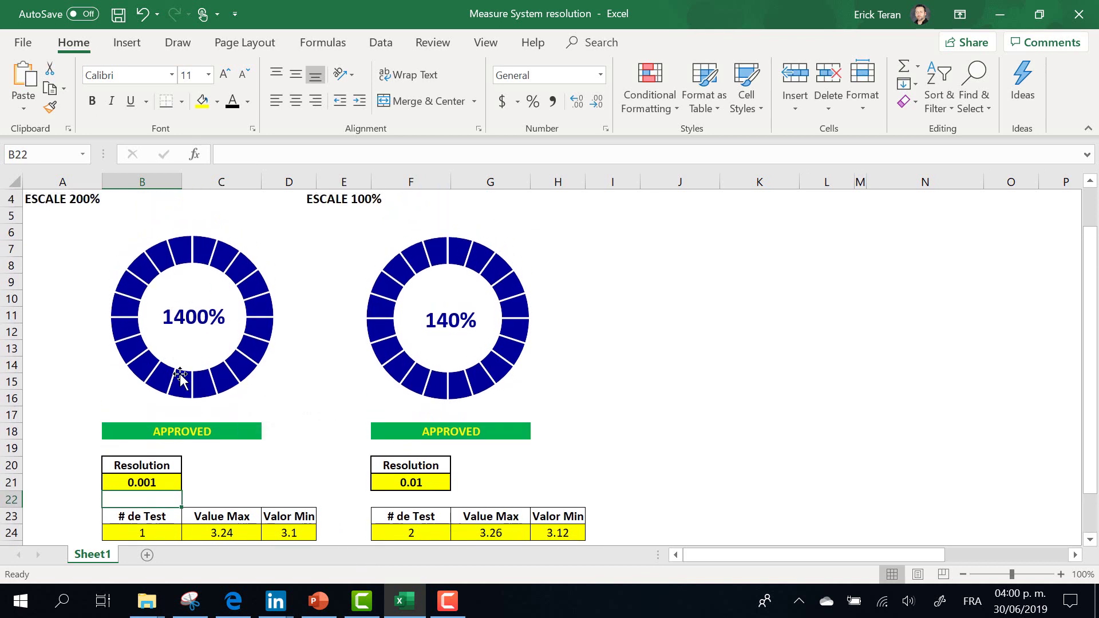
scroll(193, 458, down, 1)
key(Up)
key(F2)
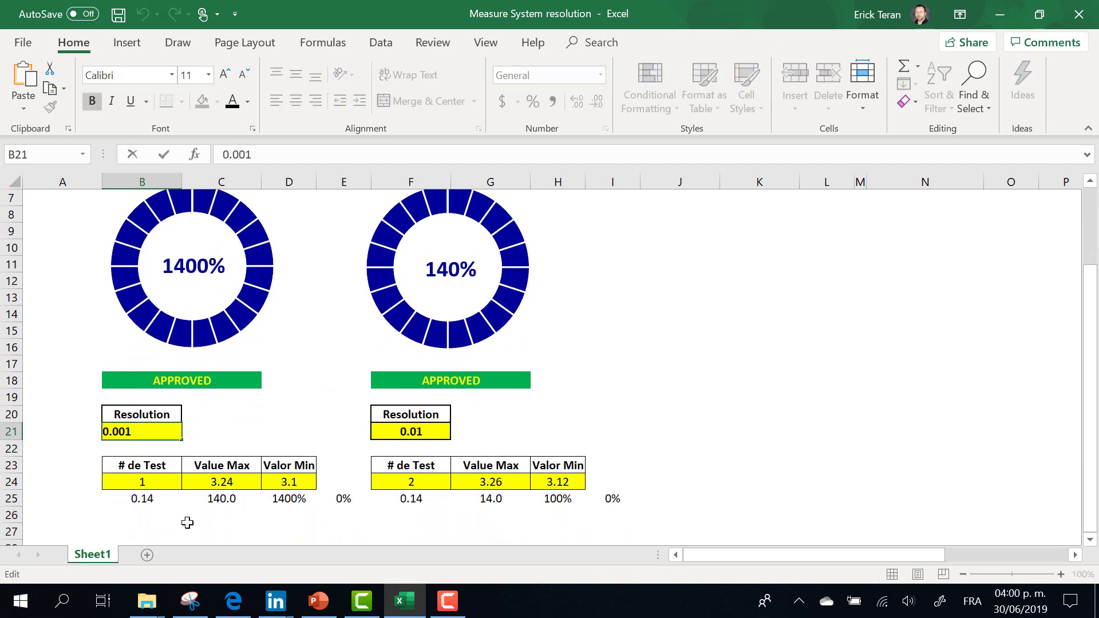
key(Left)
key(BackSpace)
key(BackSpace)
click(277, 431)
scroll(193, 375, up, 1)
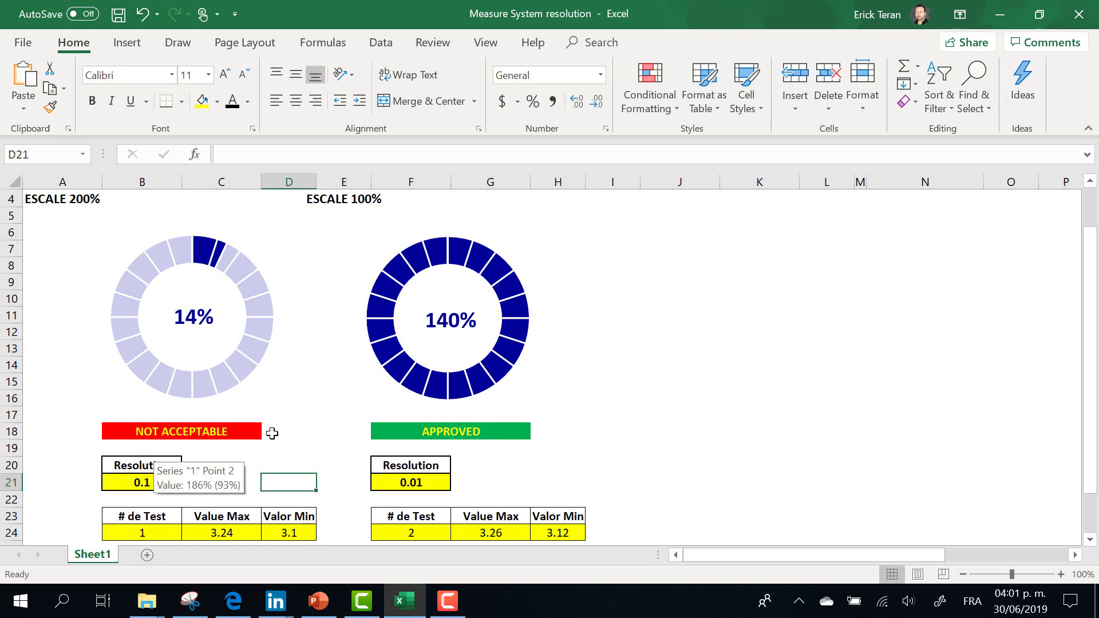
scroll(270, 433, up, 1)
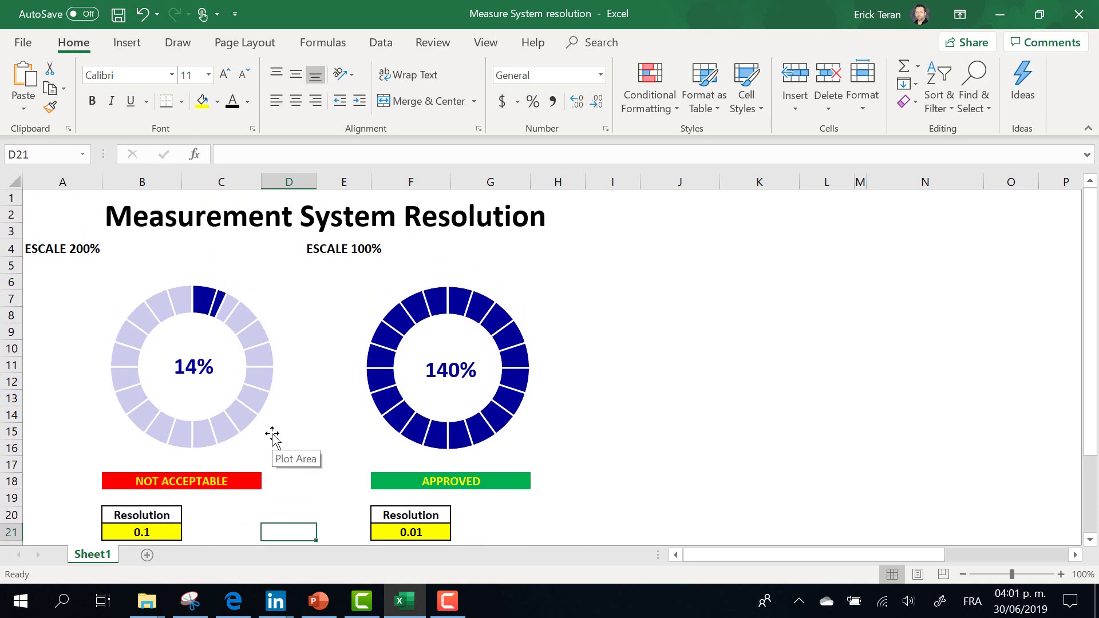
scroll(273, 435, down, 1)
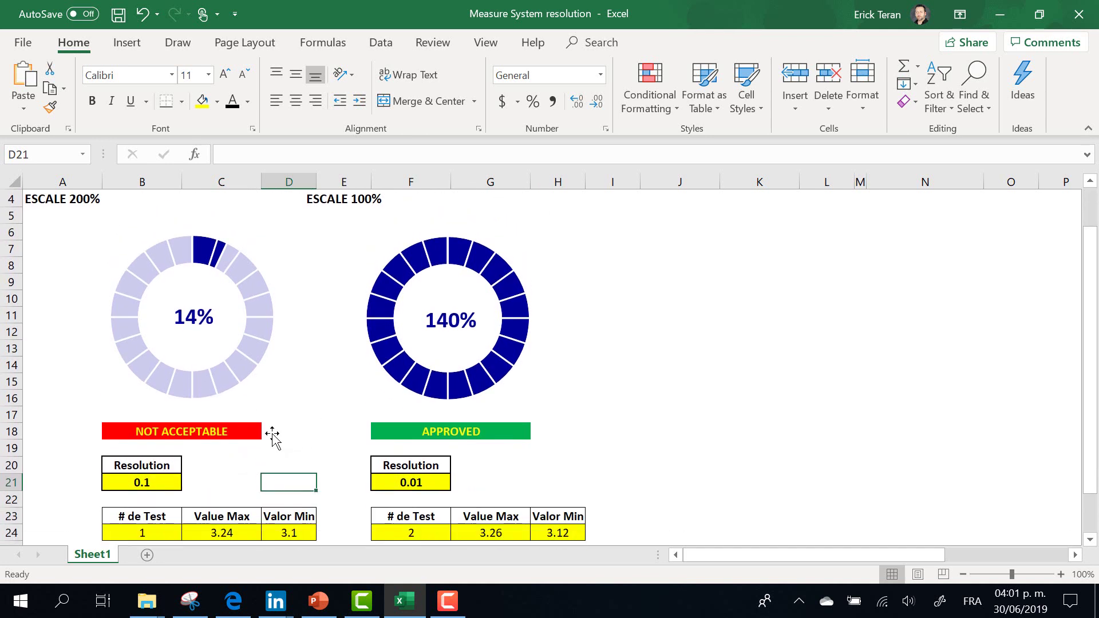
Try a right-gauge resolution of 0.001 in cell F21.
double_click(413, 484)
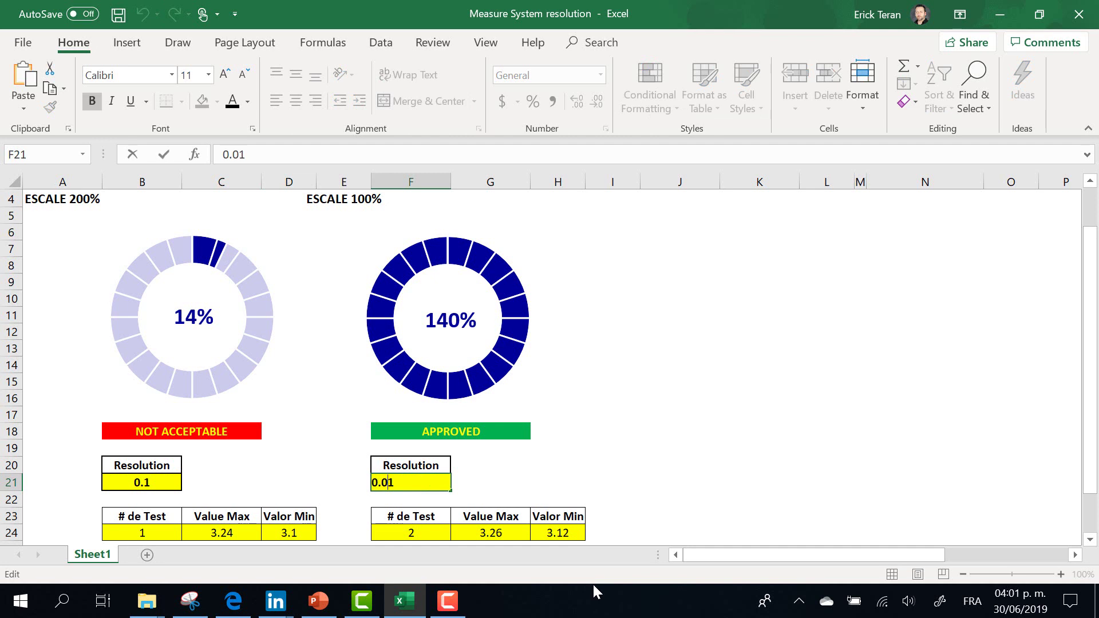
text(0)
click(659, 457)
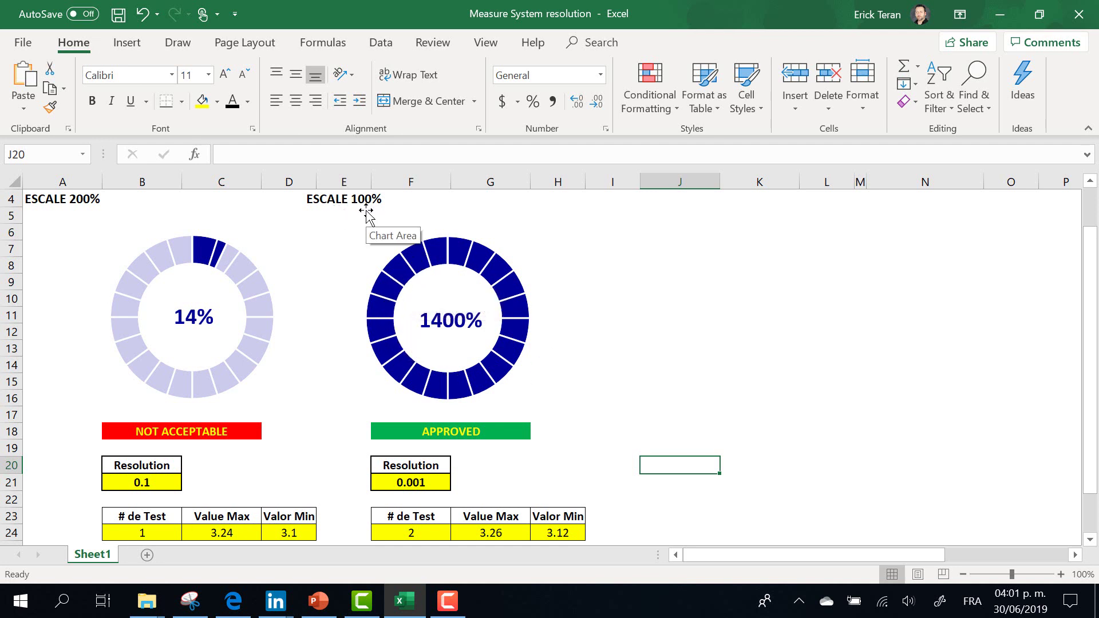
Edit F21 to 0.1 so the right gauge shows 14% NOT ACCEPTABLE.
double_click(418, 483)
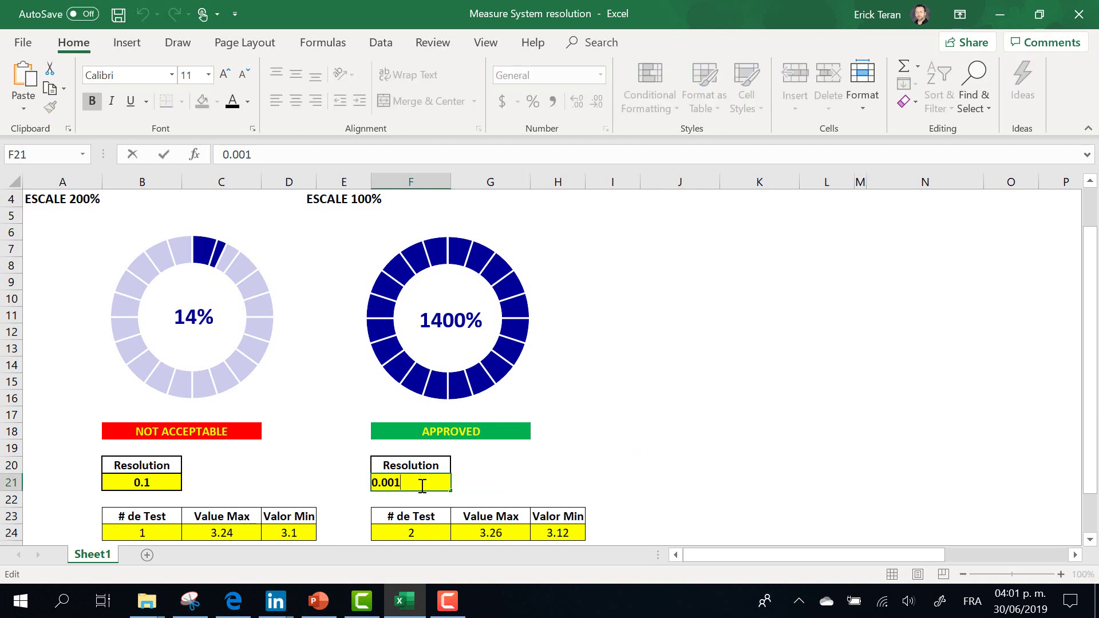
key(Left)
key(BackSpace)
key(BackSpace)
click(672, 499)
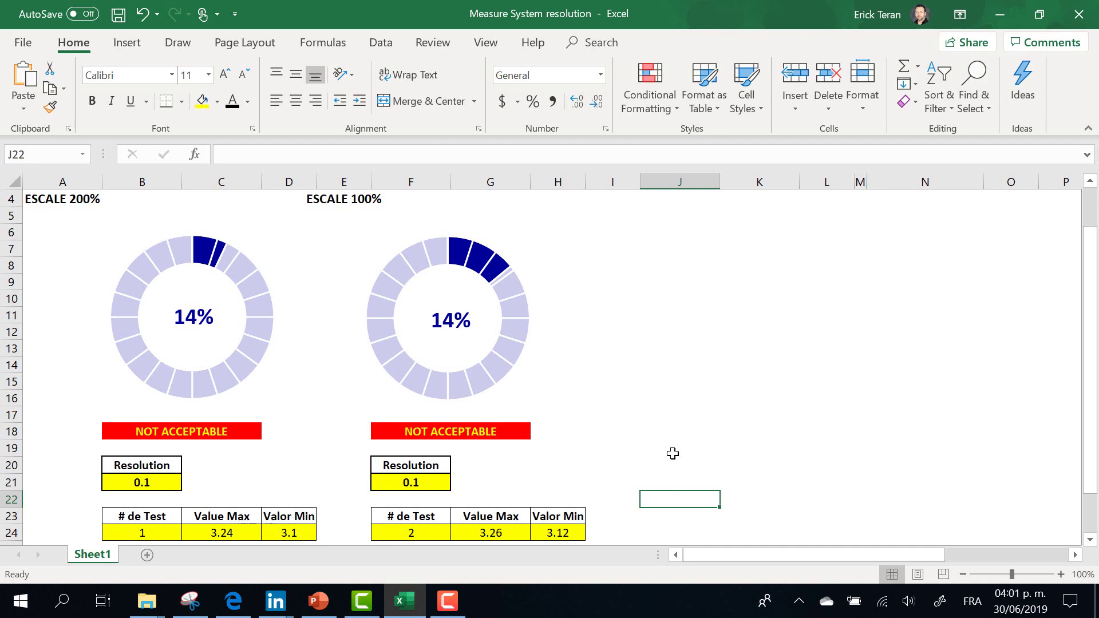
Select test 1's Value Max and Min cells C24:D24 to check the test values.
scroll(673, 453, up, 1)
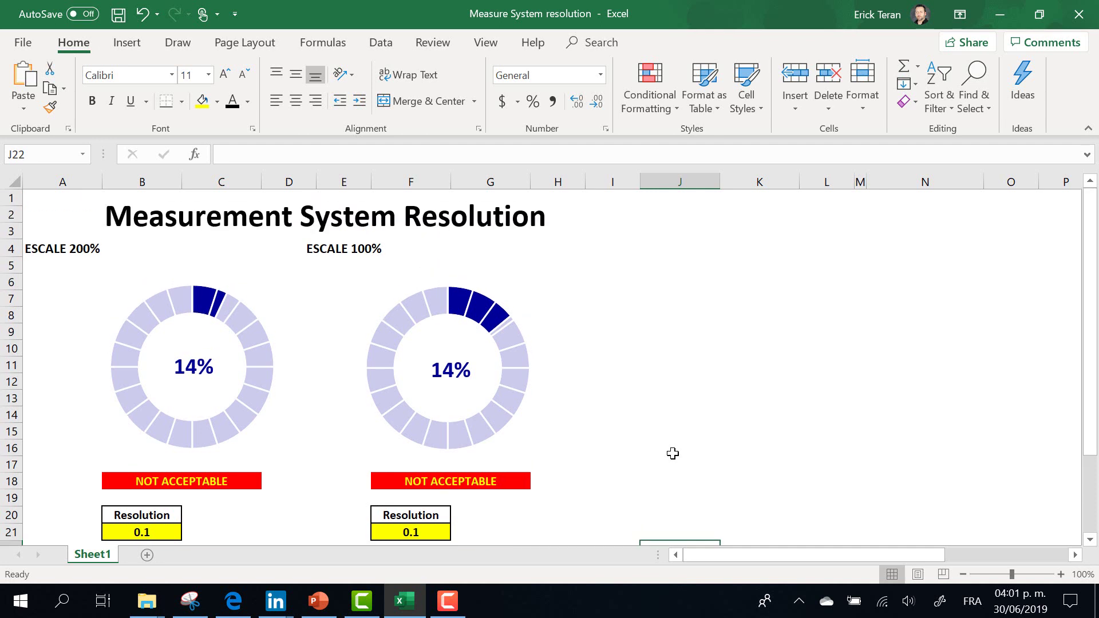
scroll(673, 454, down, 2)
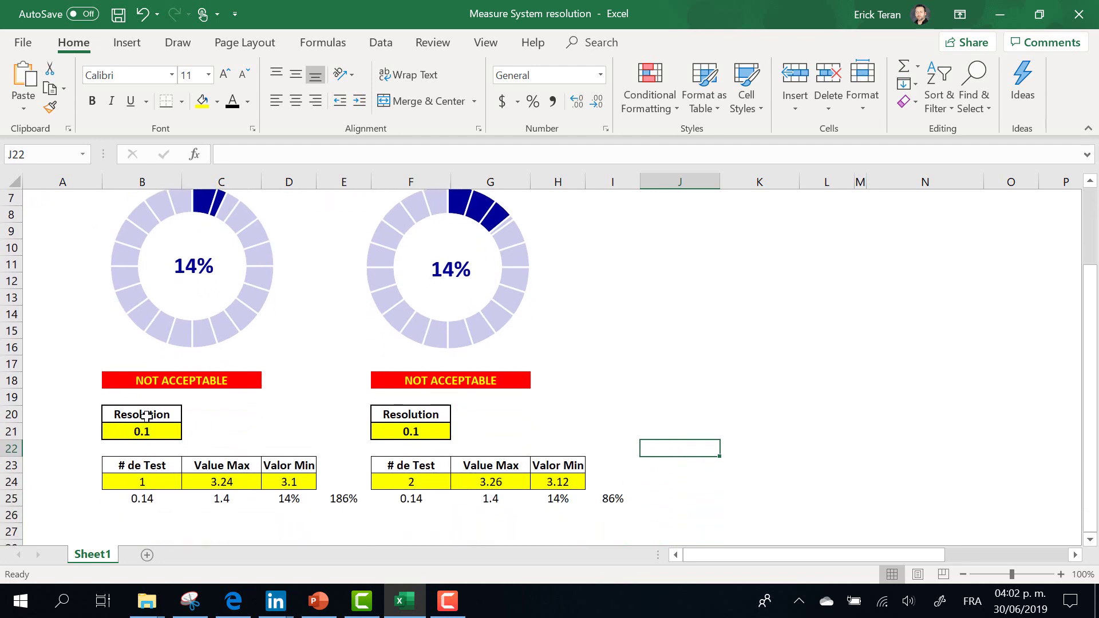
scroll(209, 490, down, 1)
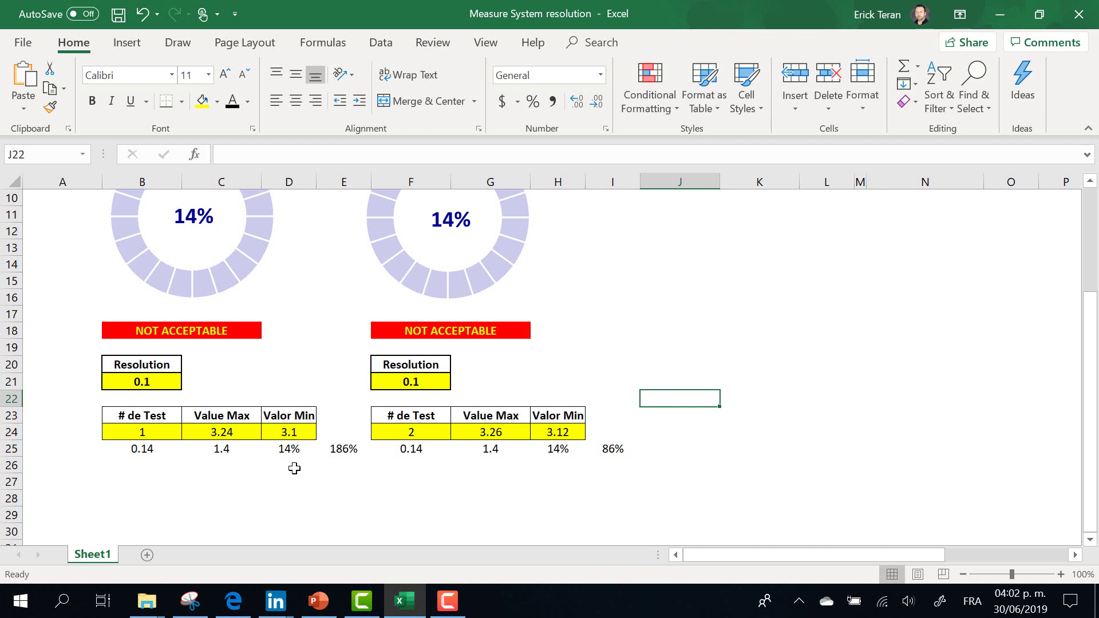
drag(216, 432, 278, 432)
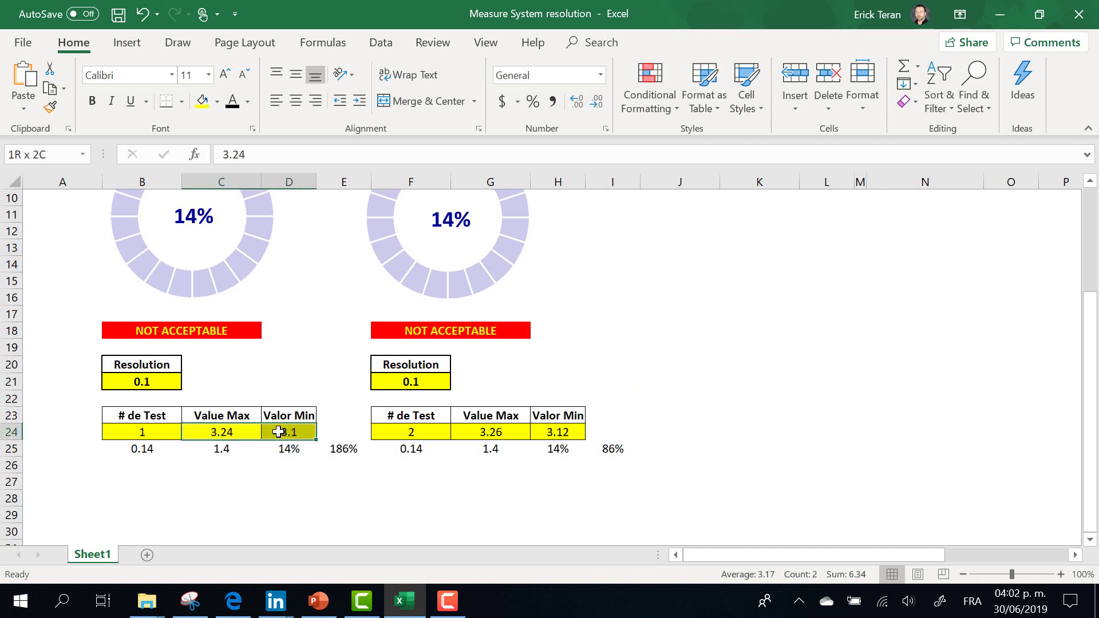
drag(279, 432, 278, 432)
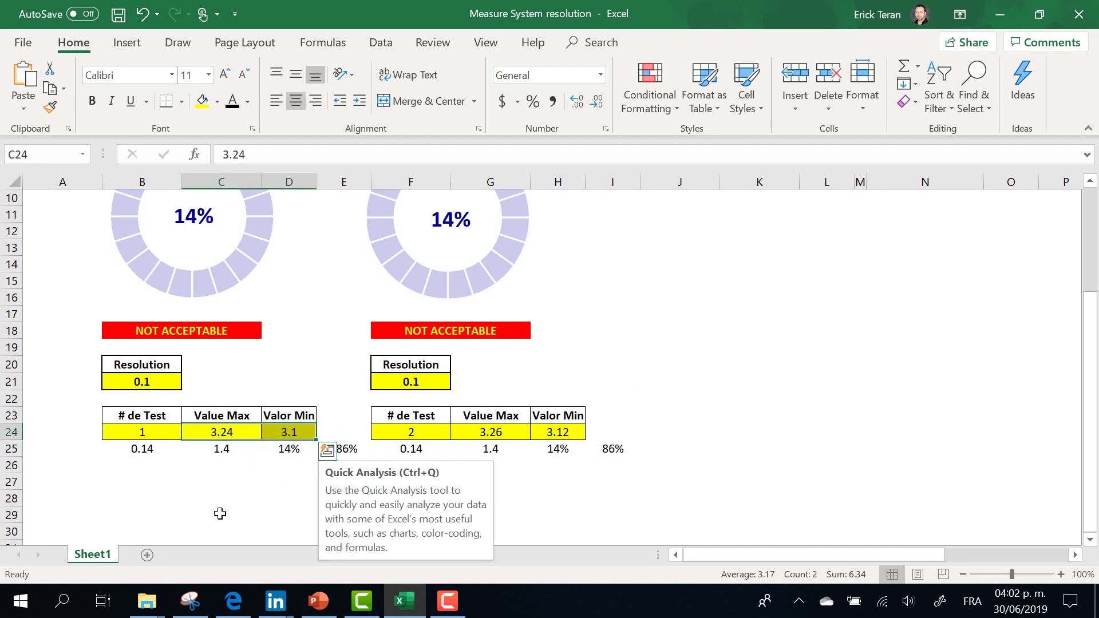
scroll(220, 513, up, 1)
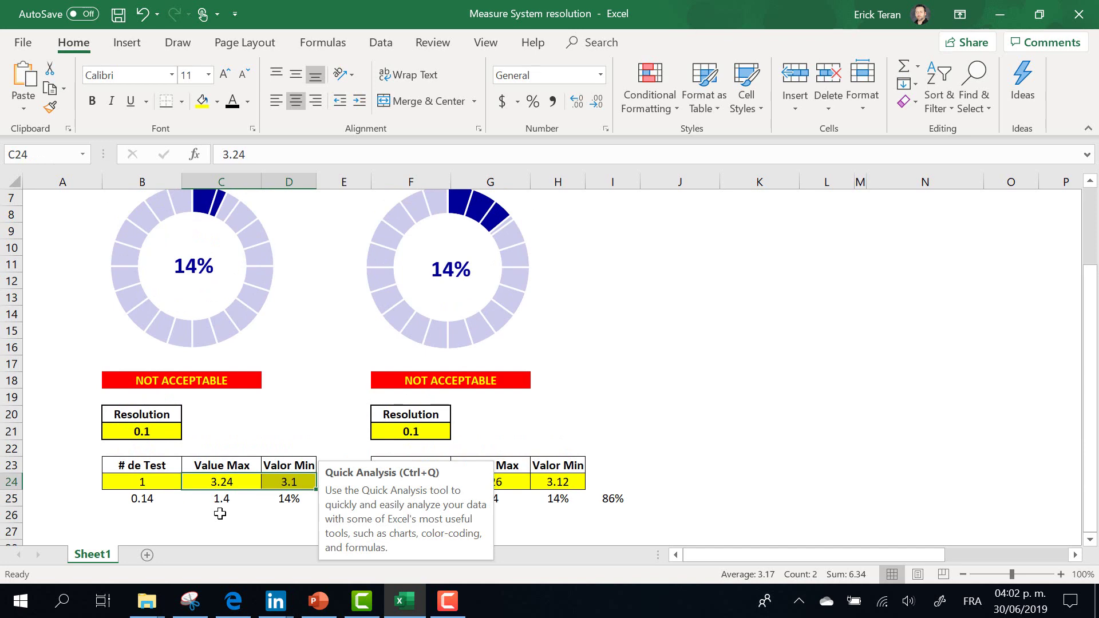
scroll(219, 513, up, 2)
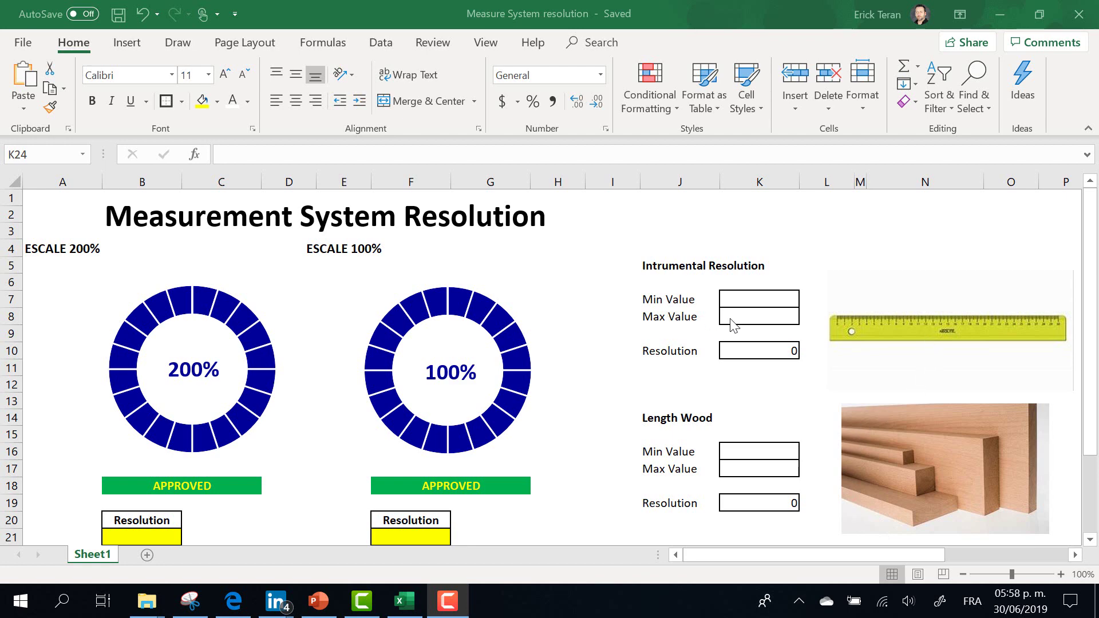
Enter the ruler's Min Value 1 and Max Value 300, then check its 29.9 resolution.
click(757, 300)
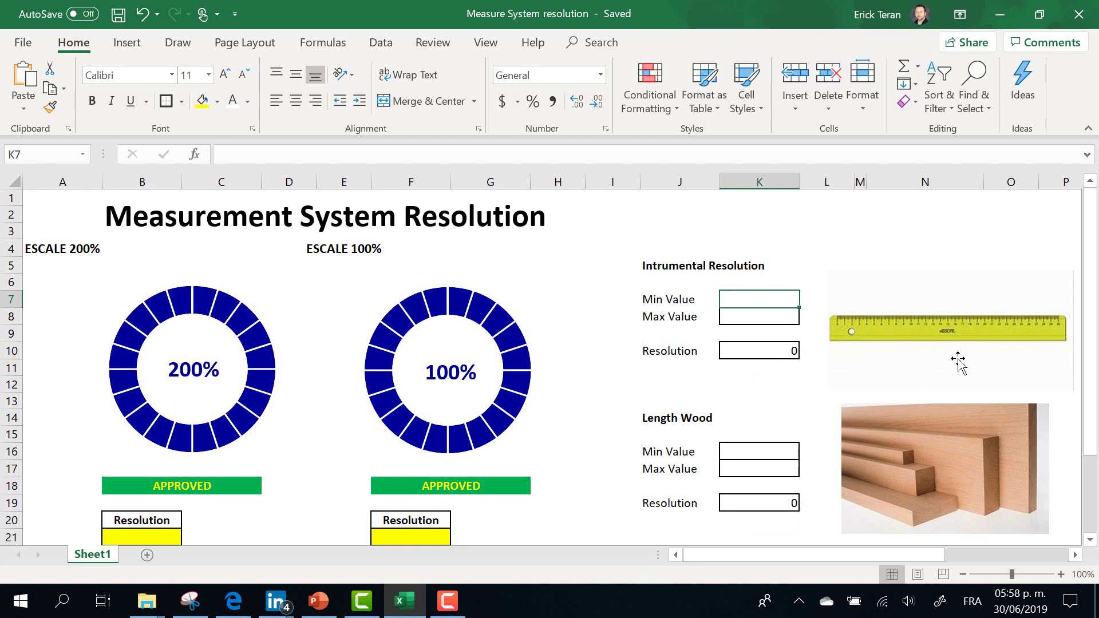
text(1)
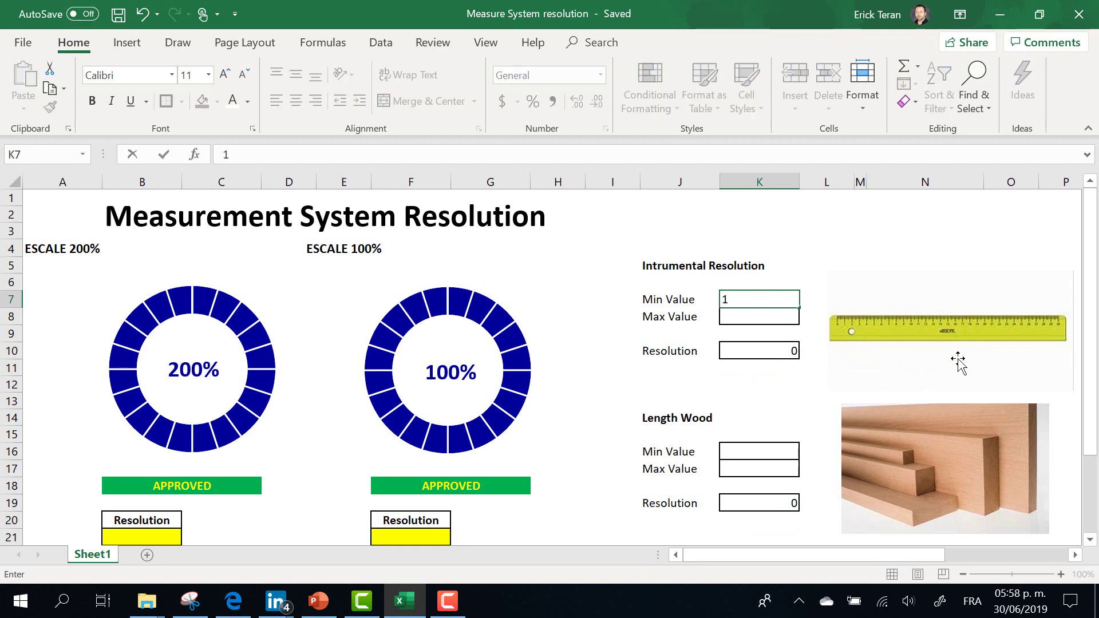
click(613, 408)
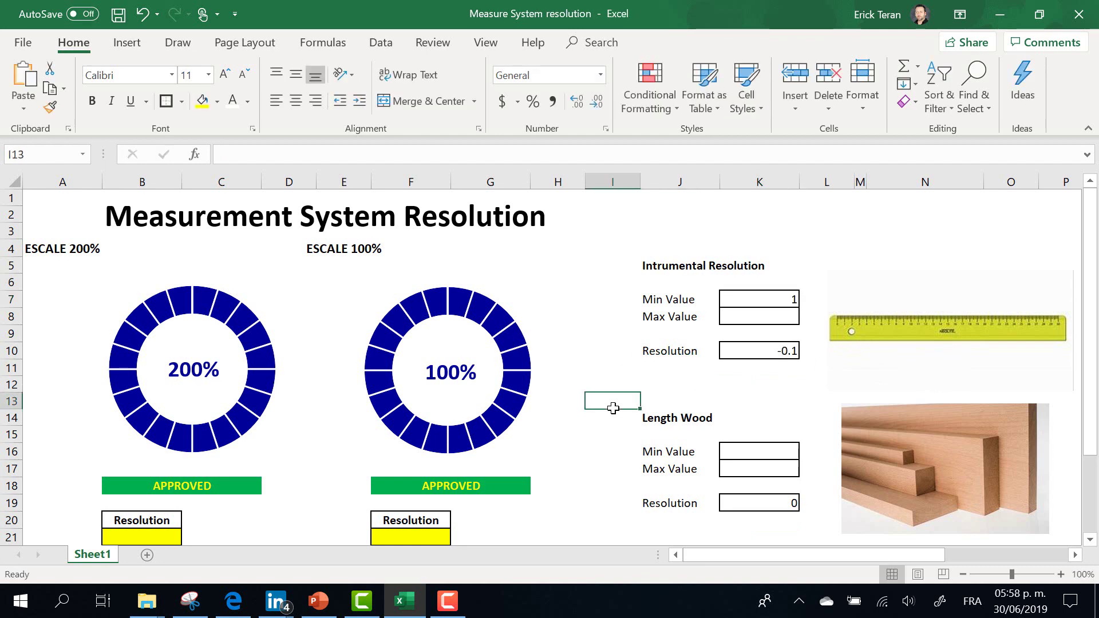
click(779, 315)
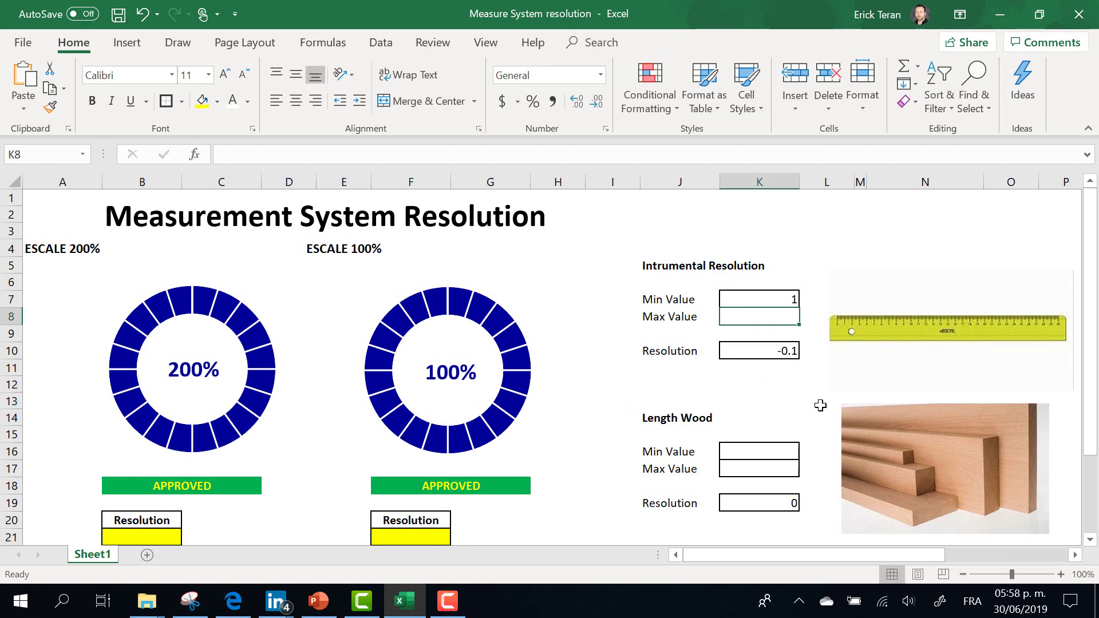
text(300)
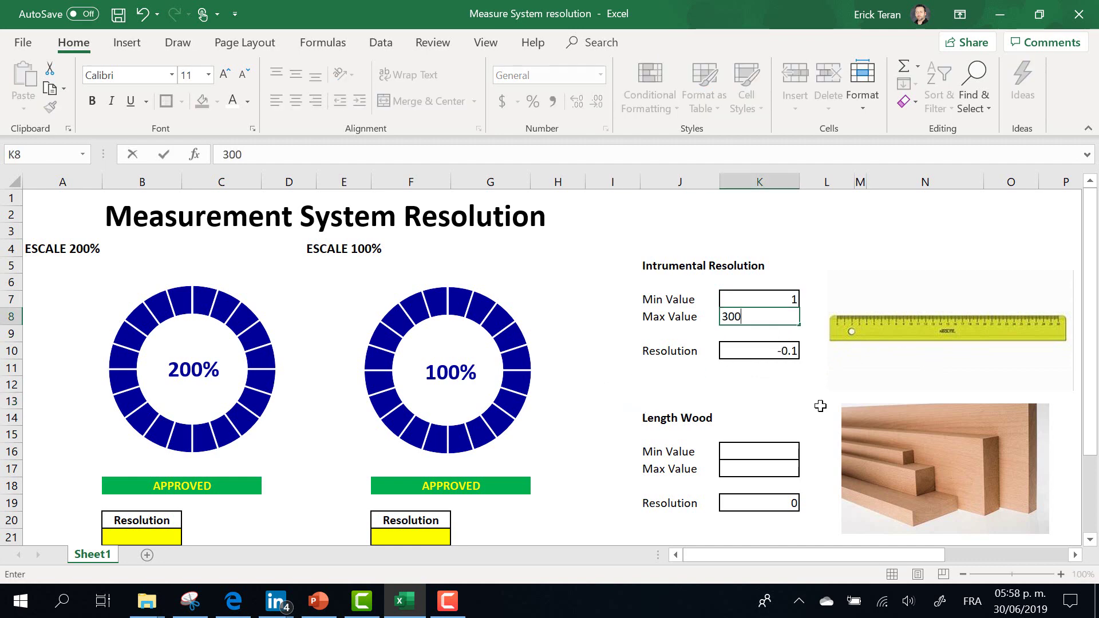
click(777, 402)
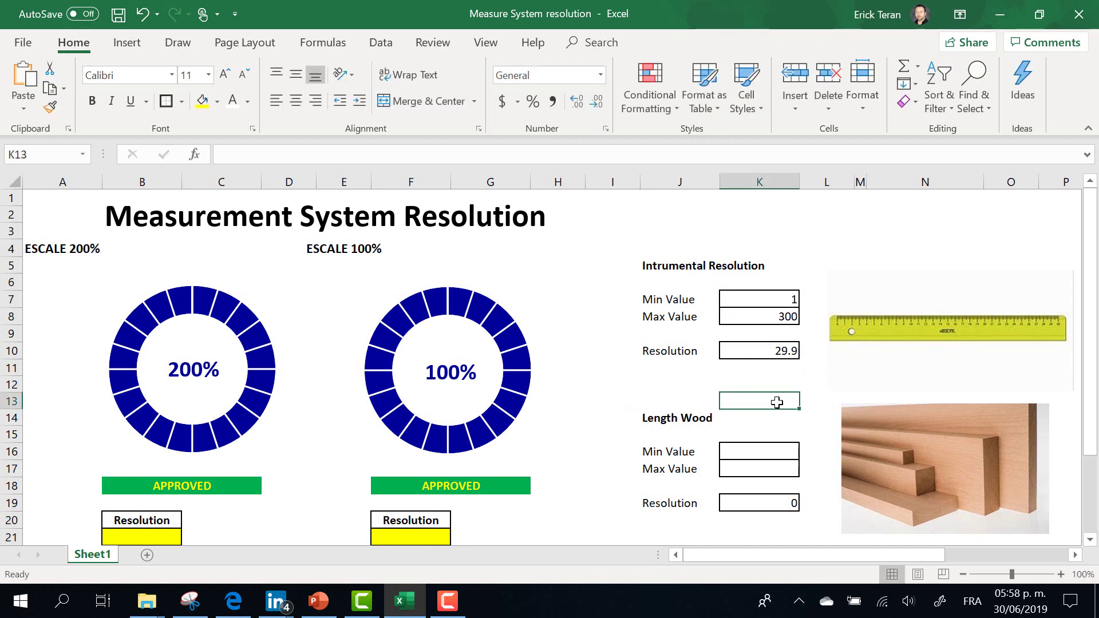
click(774, 352)
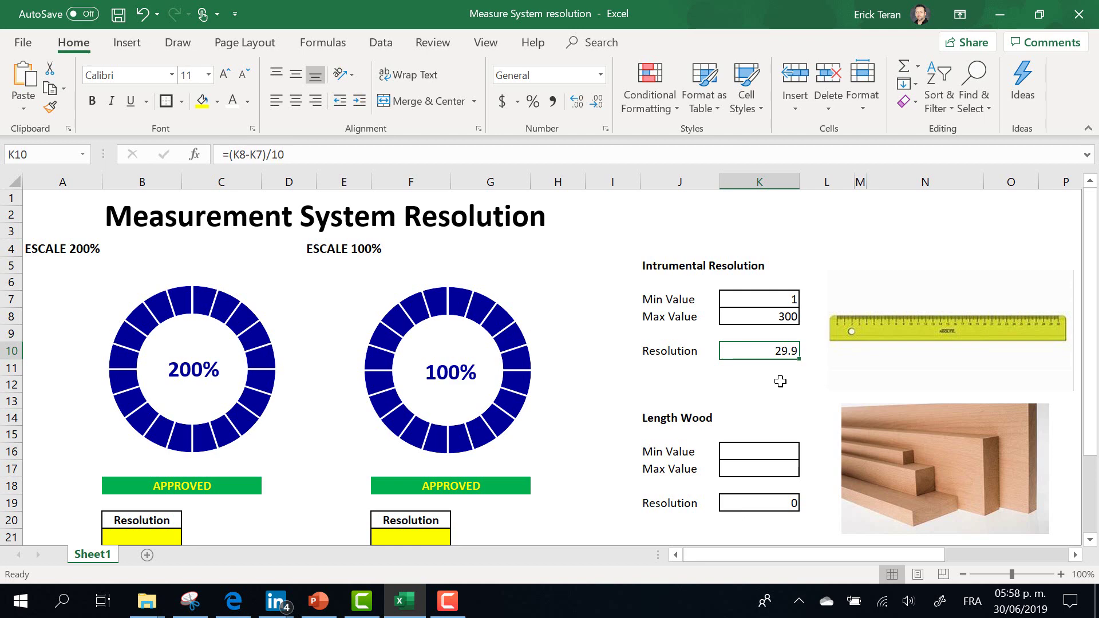
Enter the wood's Min Value 150 and Max Value 165 under Length Wood.
click(761, 452)
scroll(753, 504, down, 1)
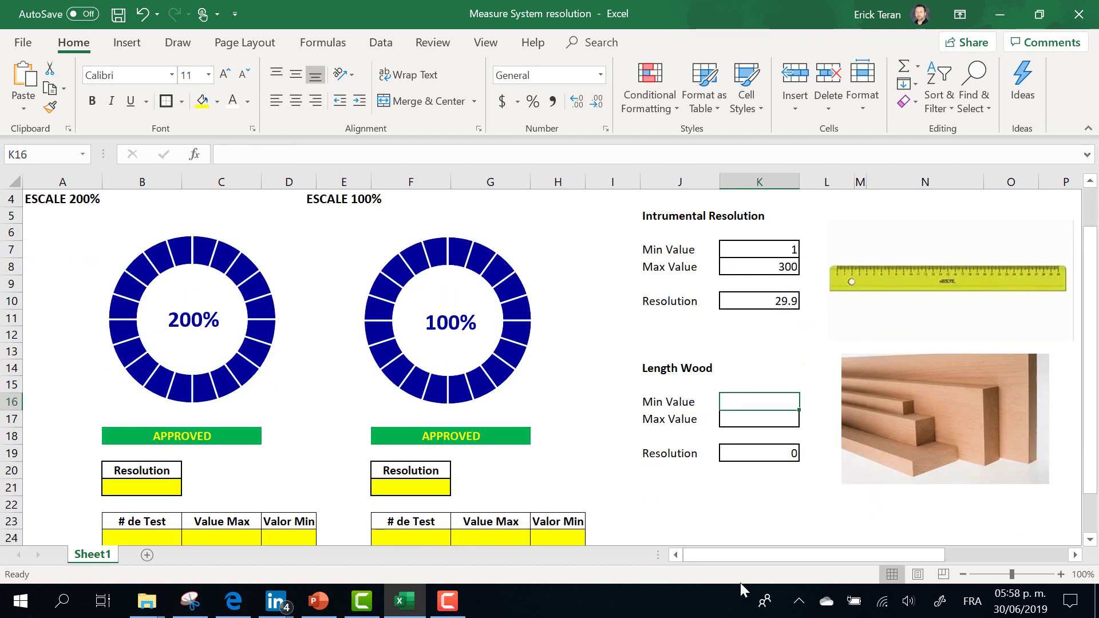
text(150)
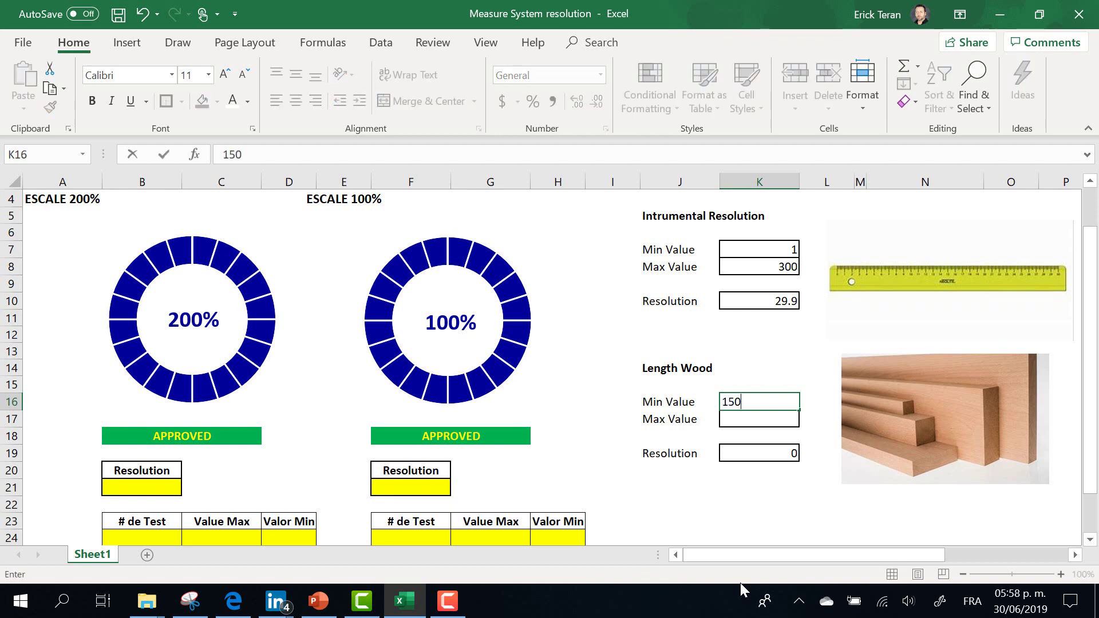
click(811, 507)
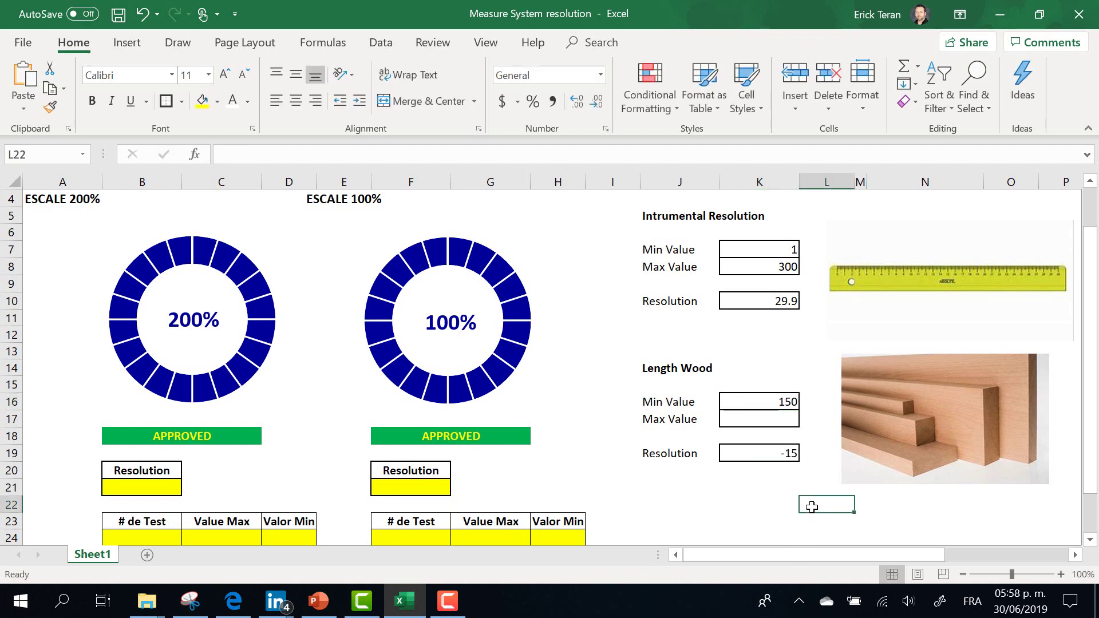
click(765, 424)
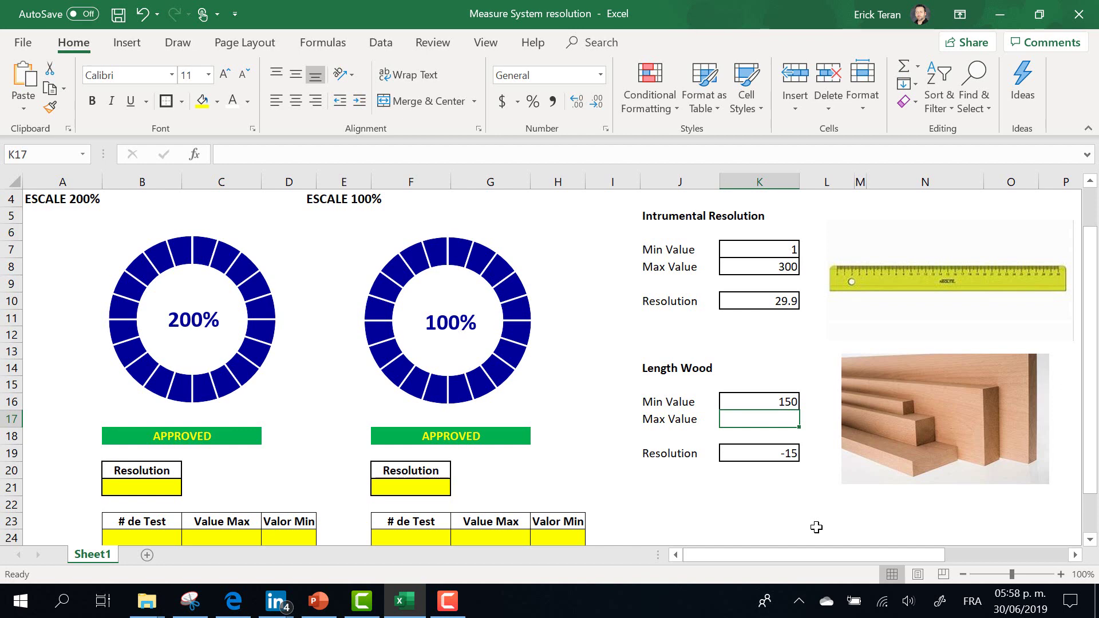
text(1)
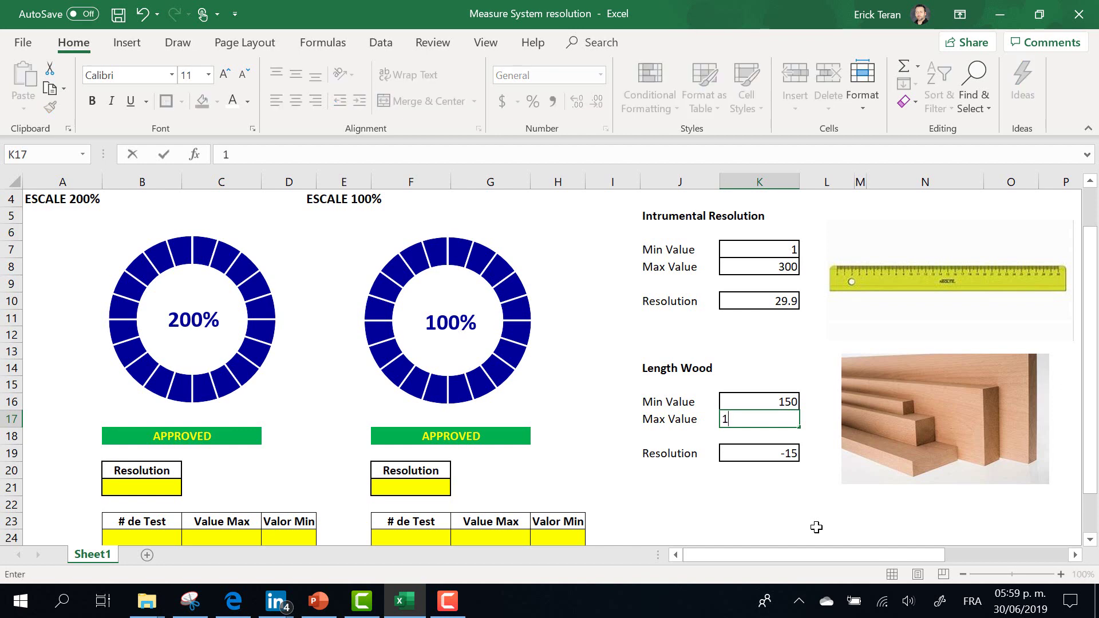
text(65)
click(800, 506)
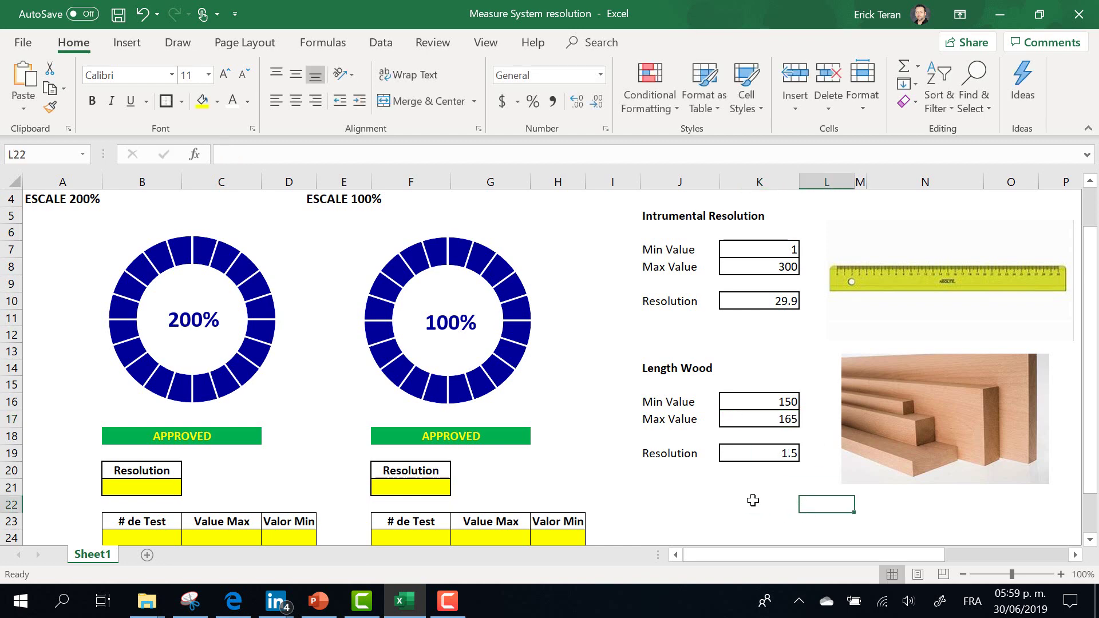
scroll(696, 514, down, 1)
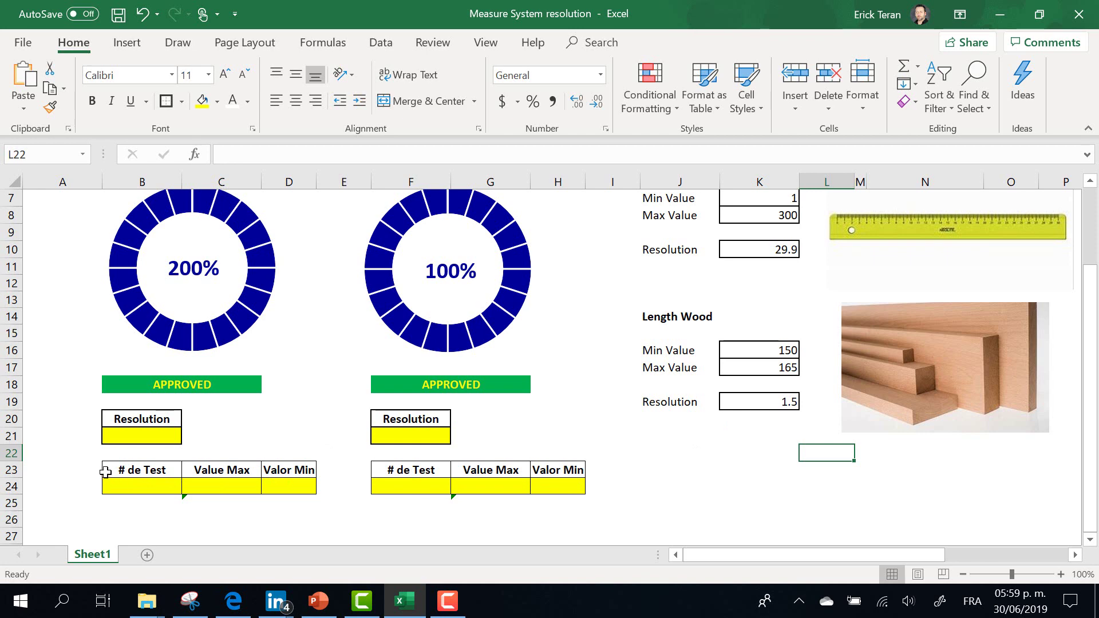
Set the first gauge's resolution in B21 to 29.9.
scroll(105, 472, up, 2)
click(131, 533)
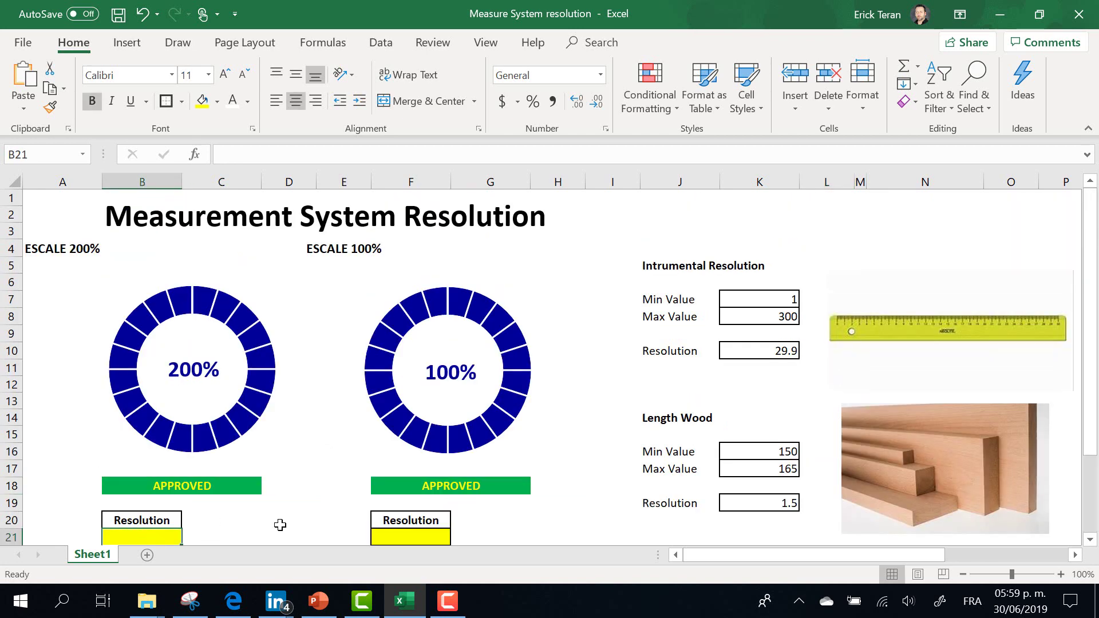
text(29)
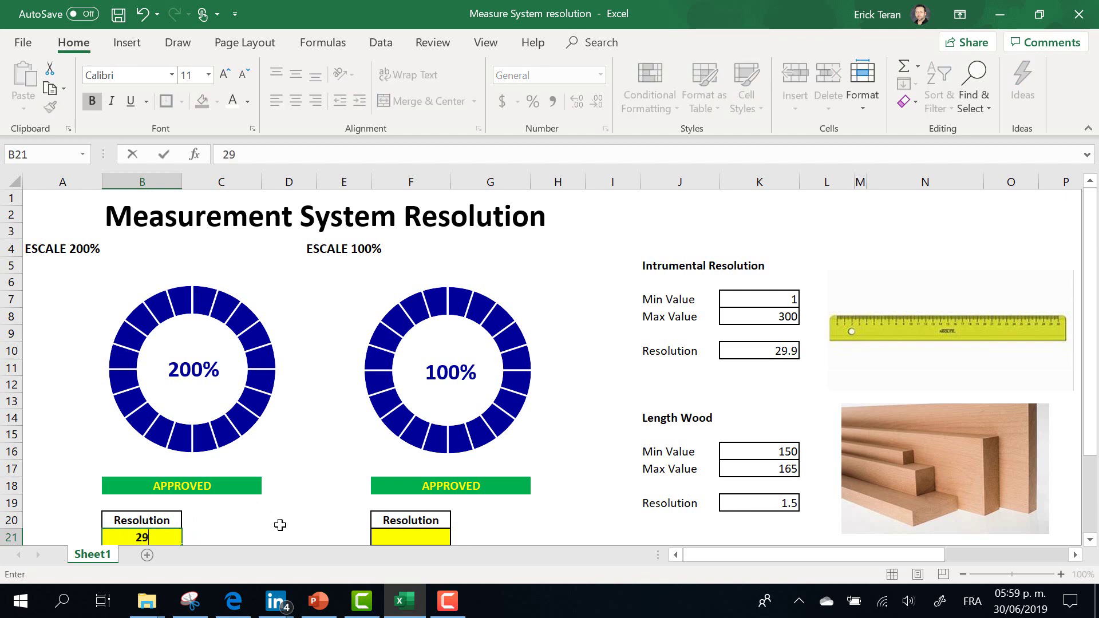
text(.9)
click(52, 418)
scroll(49, 417, down, 2)
Fill test row 24 with name Wood, Value Max 165 and Value Min 150.
click(142, 487)
text(Wo)
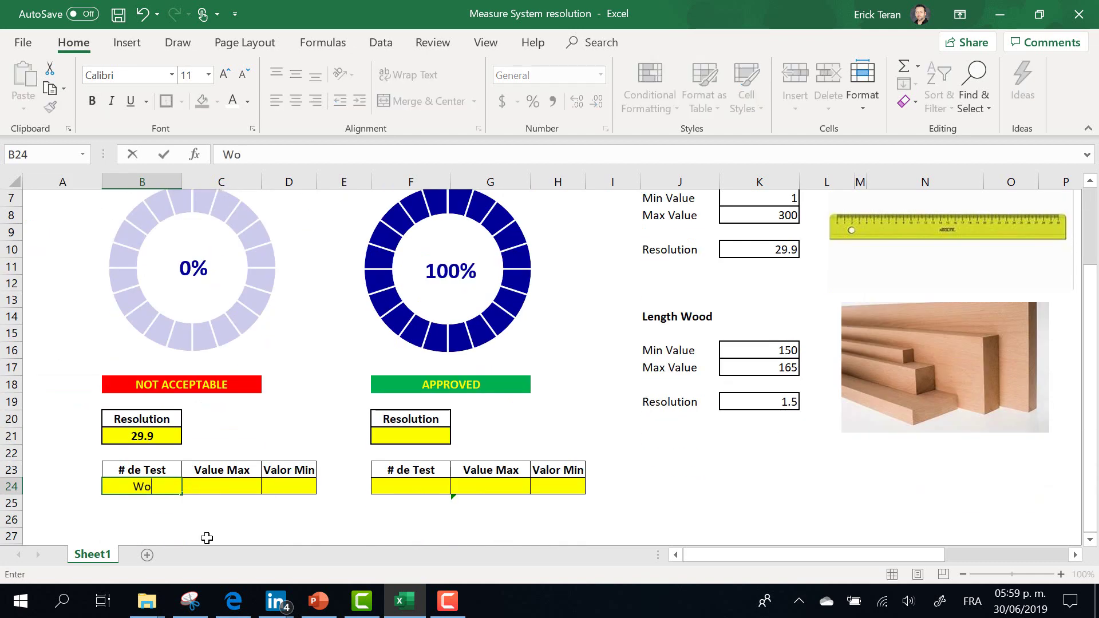
text(od)
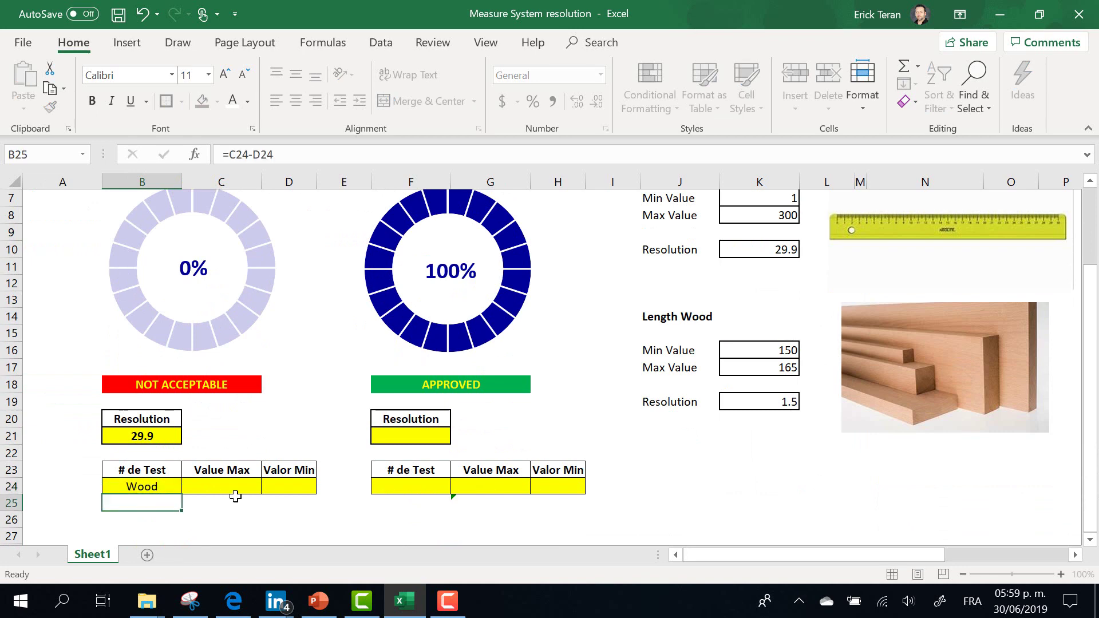
key(Return)
click(248, 488)
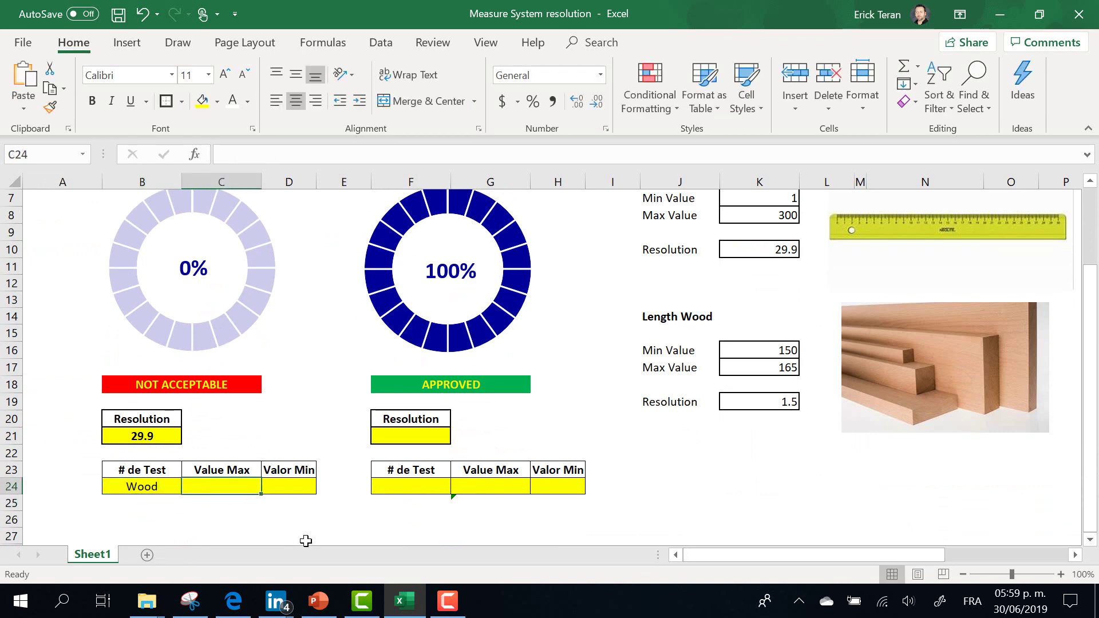
text(165)
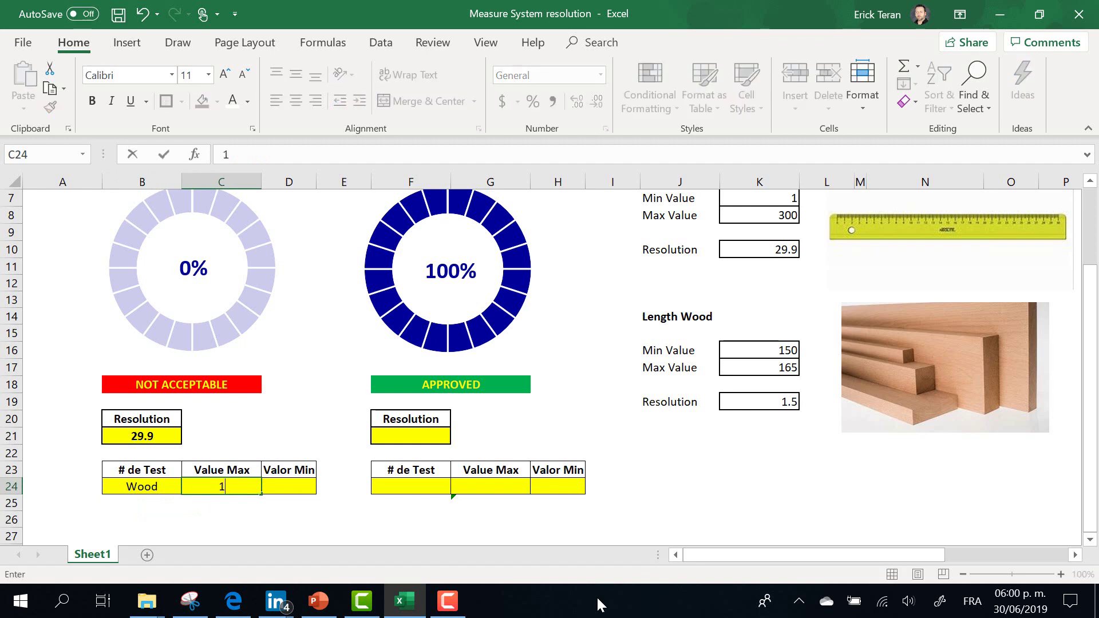
click(302, 484)
mouse_move(341, 601)
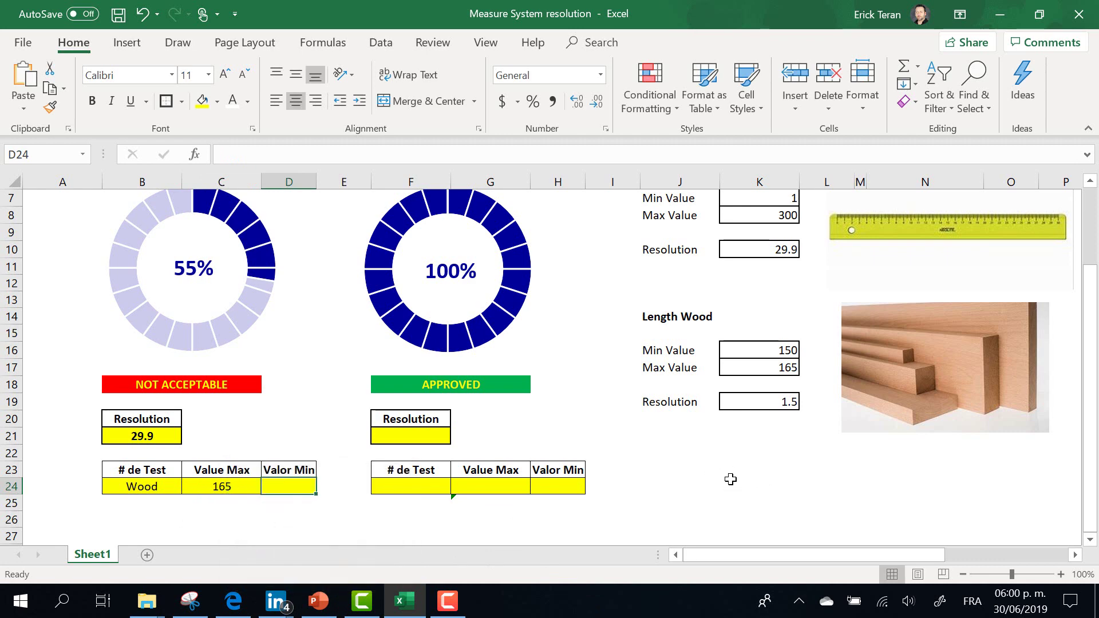
text(150)
click(411, 519)
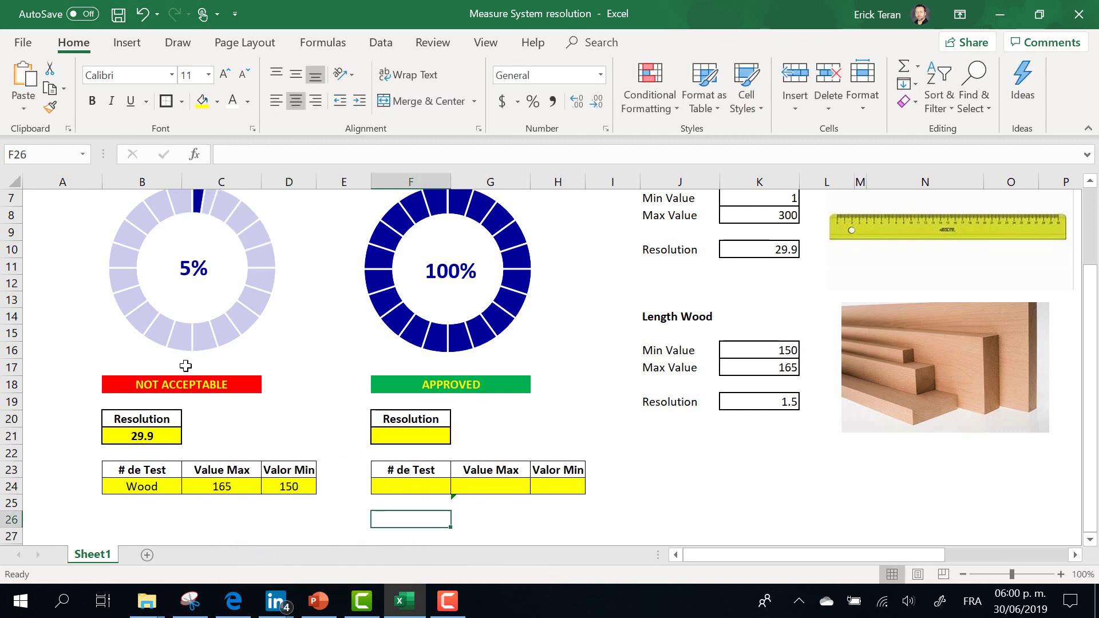
scroll(699, 381, up, 2)
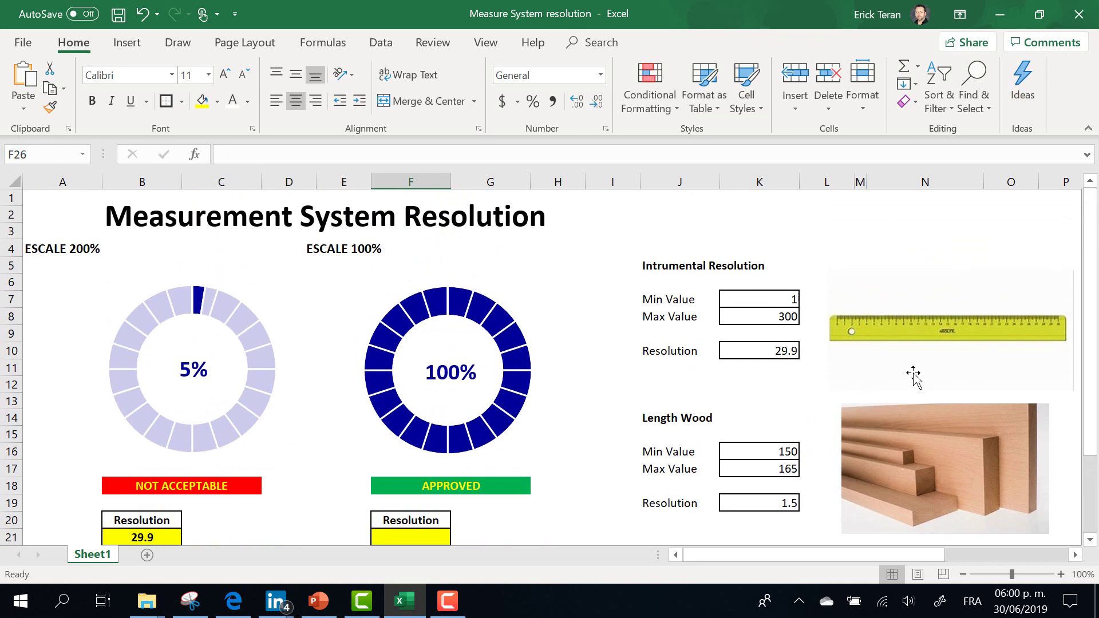
Set the second gauge's resolution in F21 to 29.9.
scroll(914, 376, down, 2)
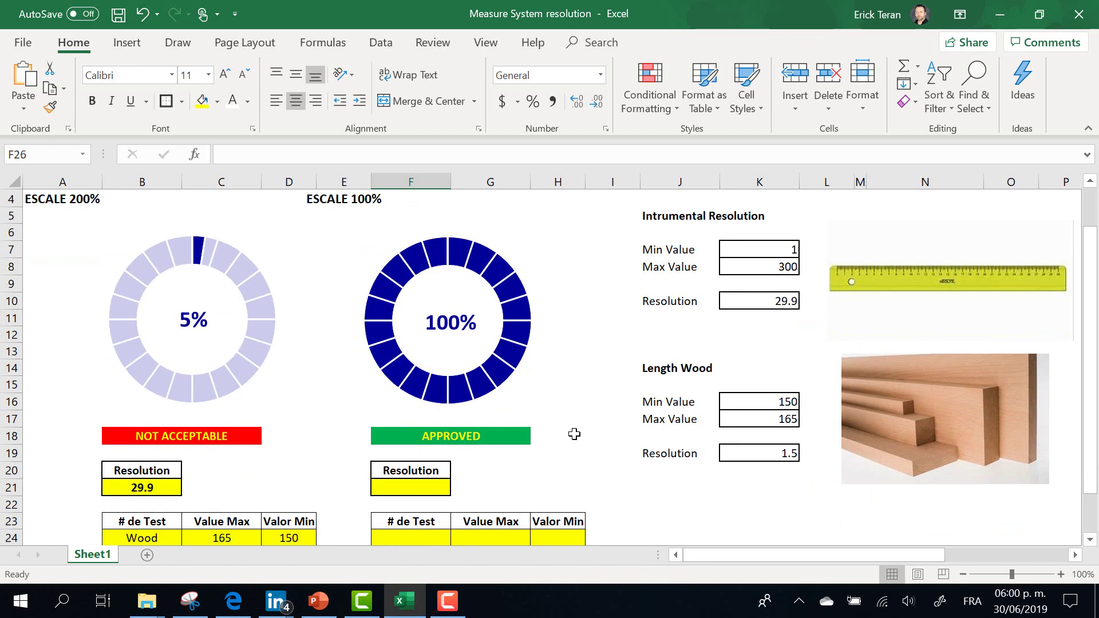
scroll(504, 452, up, 1)
click(424, 490)
text(29.9)
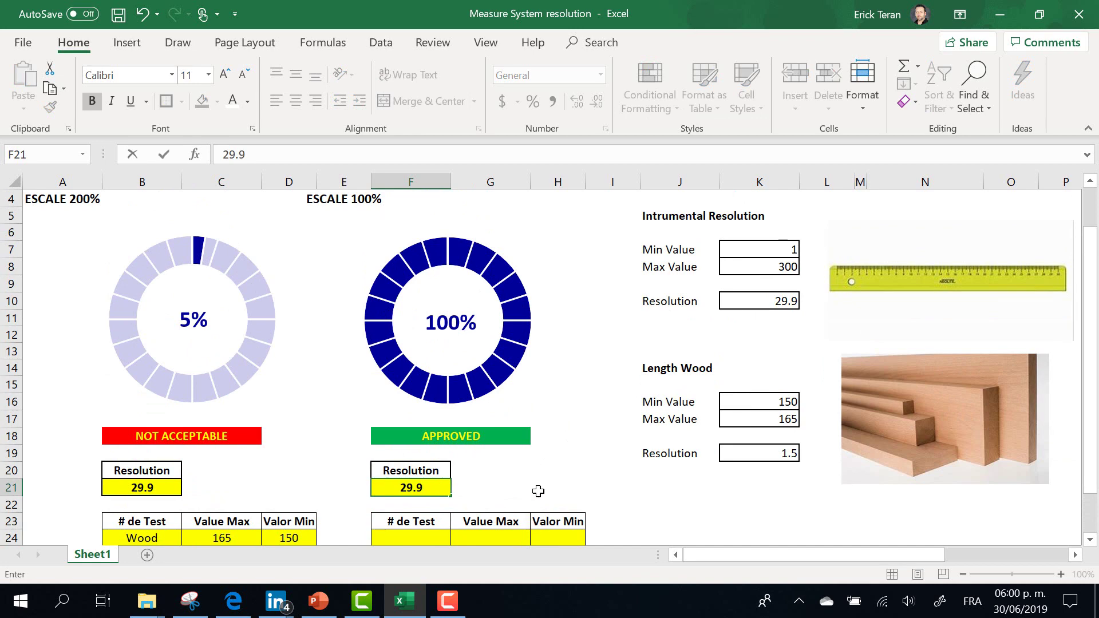
scroll(447, 534, down, 1)
click(414, 486)
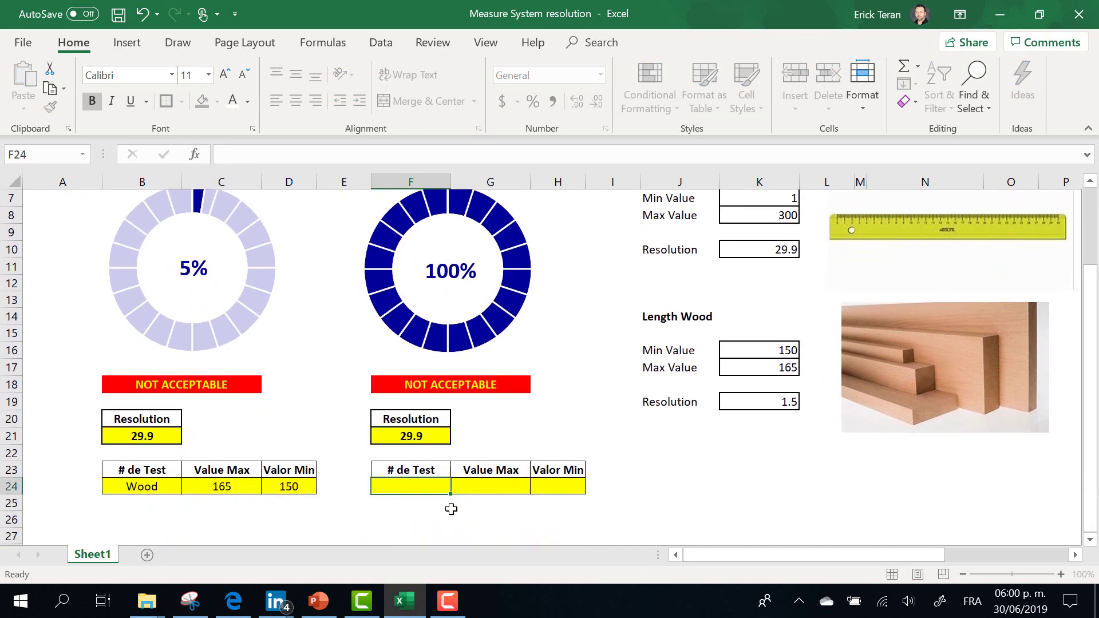
Fill the second test row with name Wood, max 165 and min 150.
text(wood)
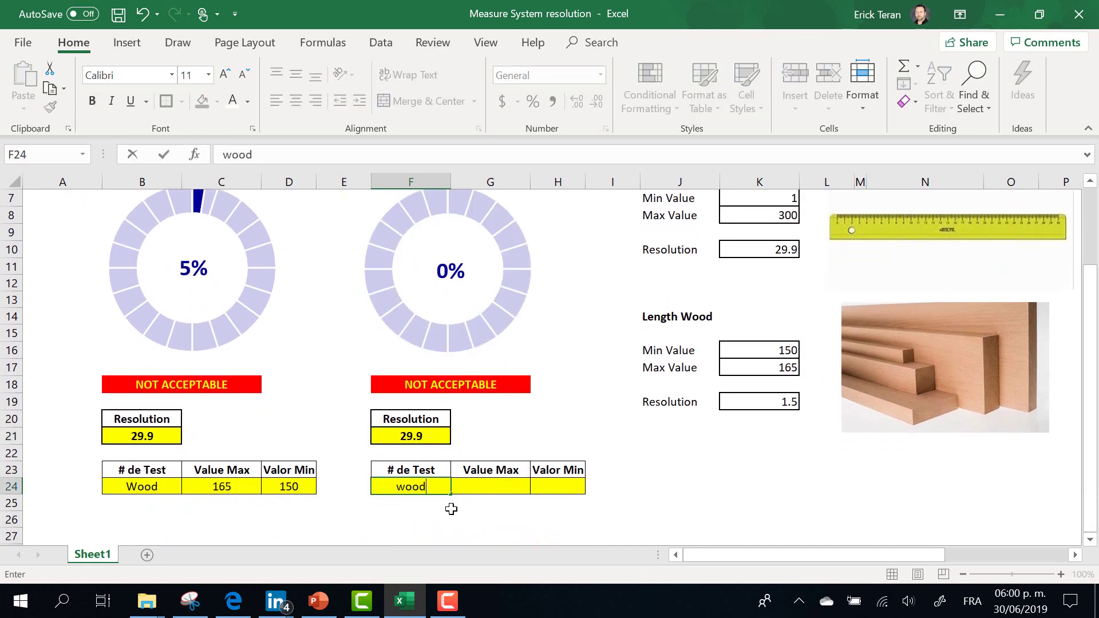
key(BackSpace)
key(BackSpace)
key(BackSpace)
key(BackSpace)
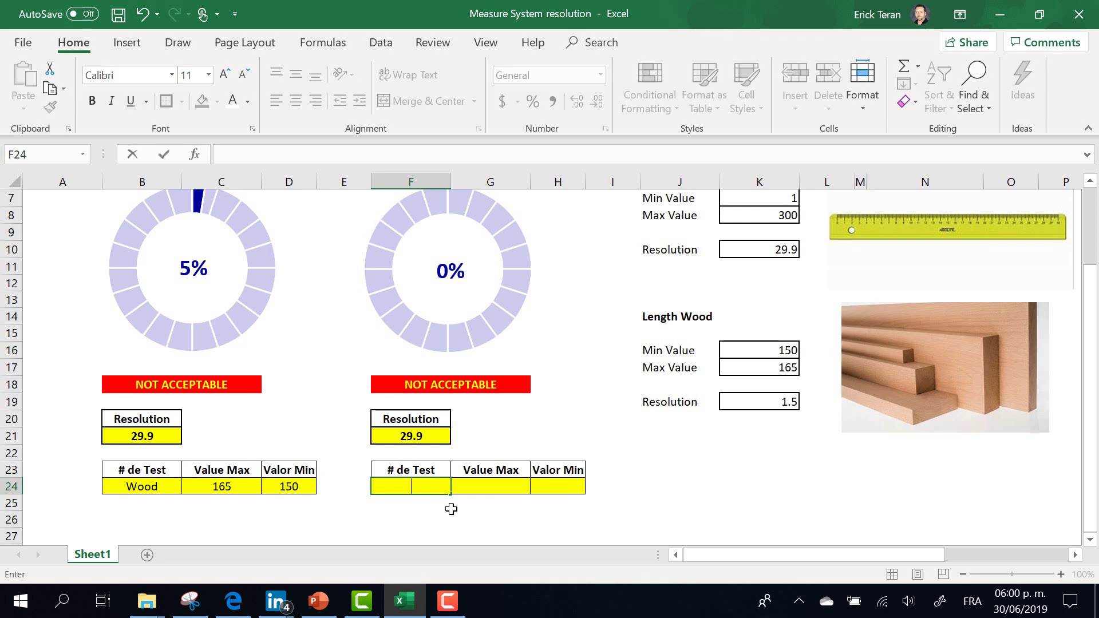
text(Wood)
key(Tab)
text(165)
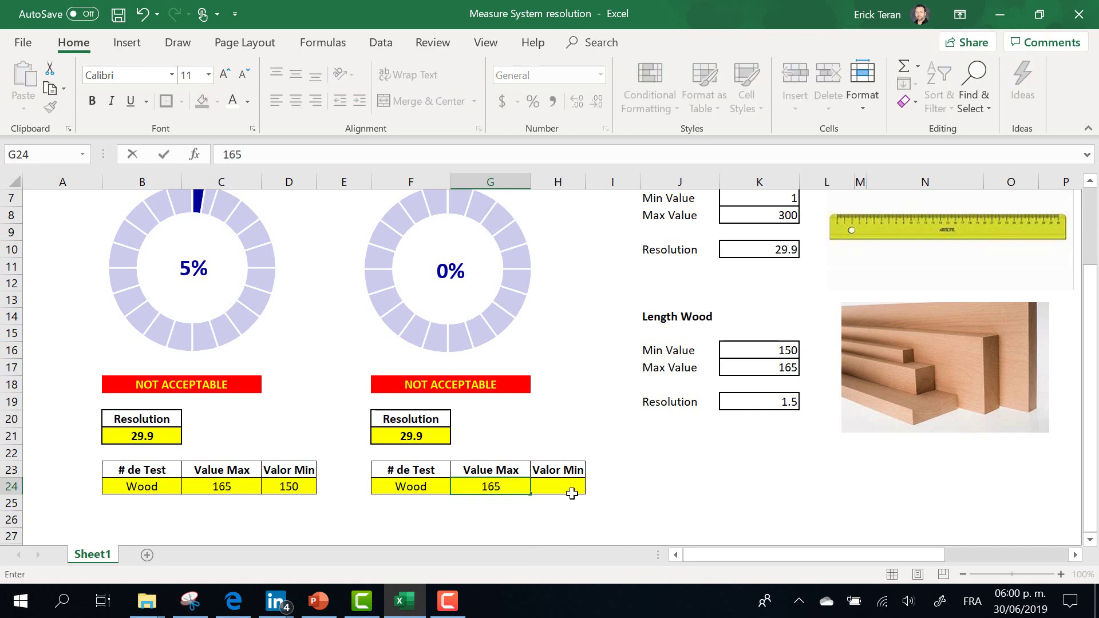
click(569, 491)
text(150)
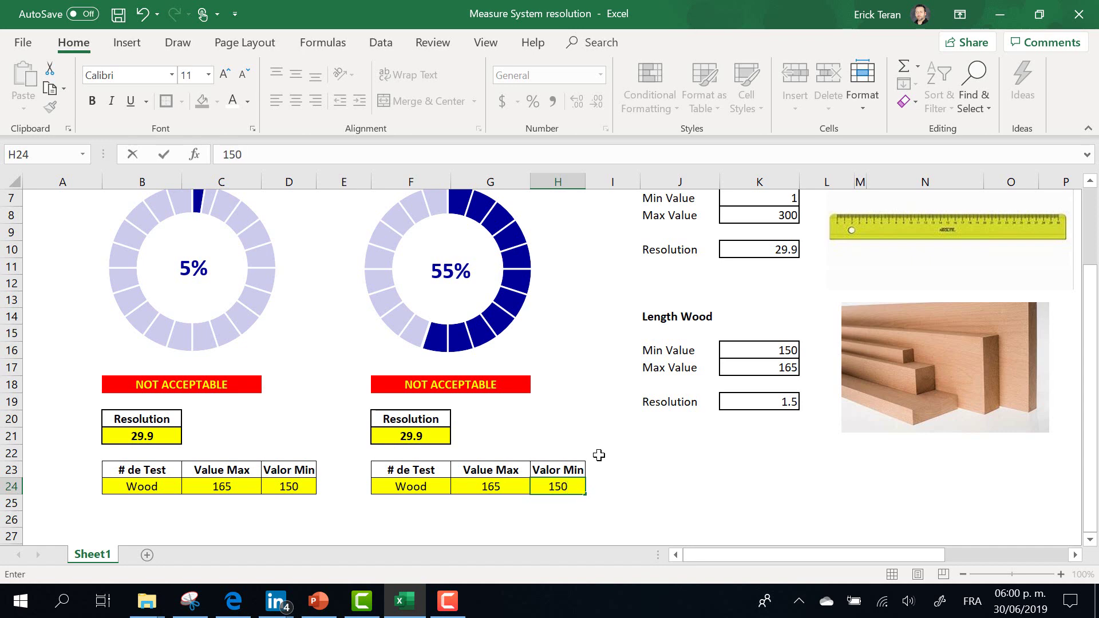
click(653, 481)
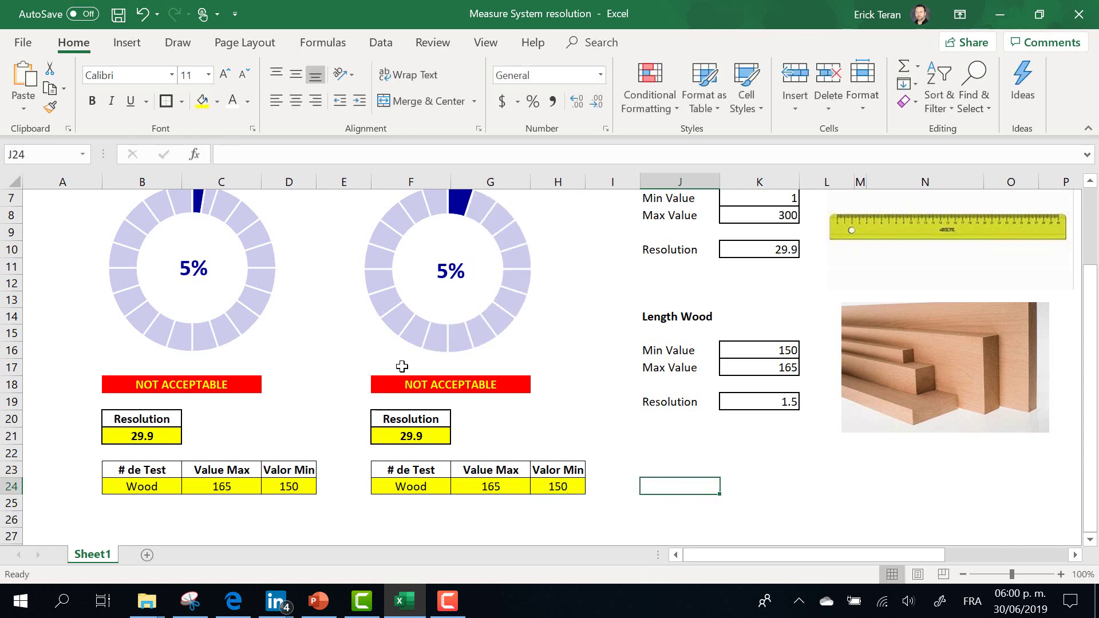
scroll(400, 356, up, 1)
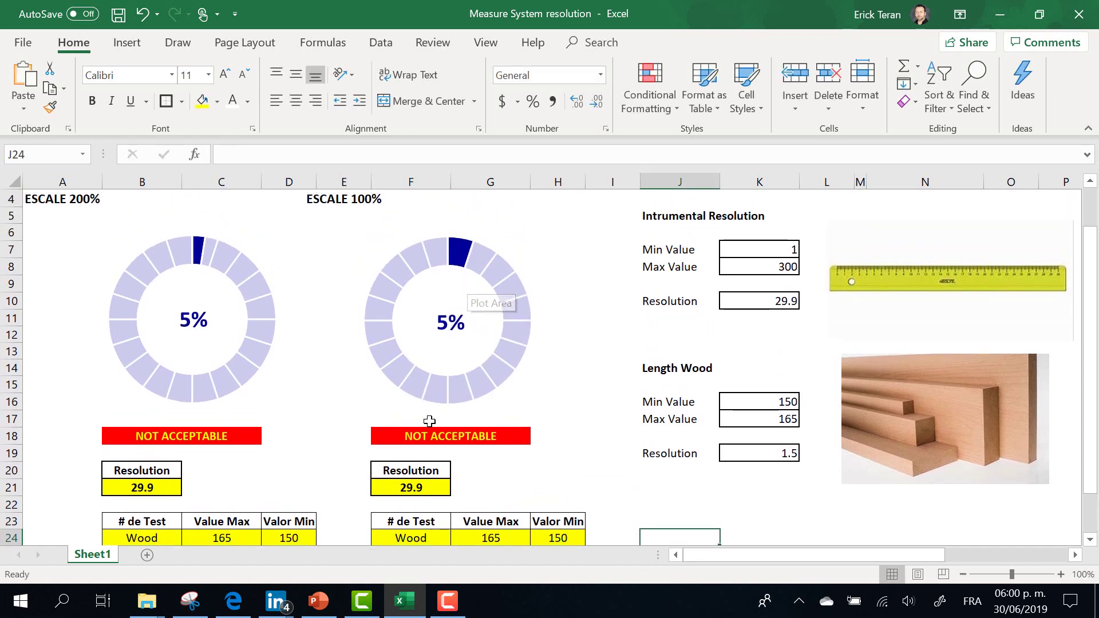